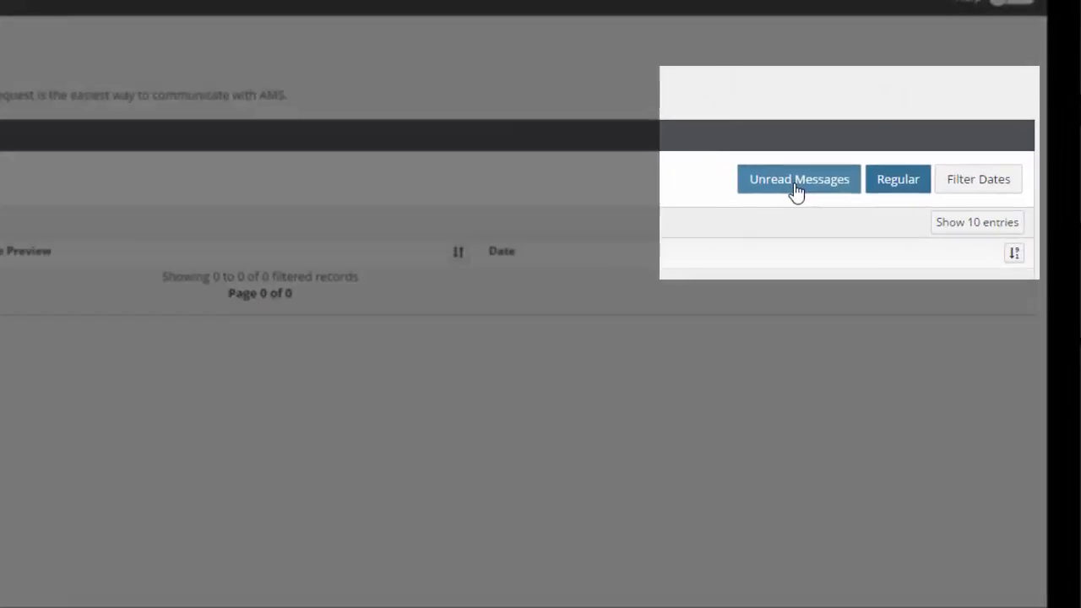
# Examine the inbox's message filter options for read status, message type and dates
pyautogui.click(866, 157)
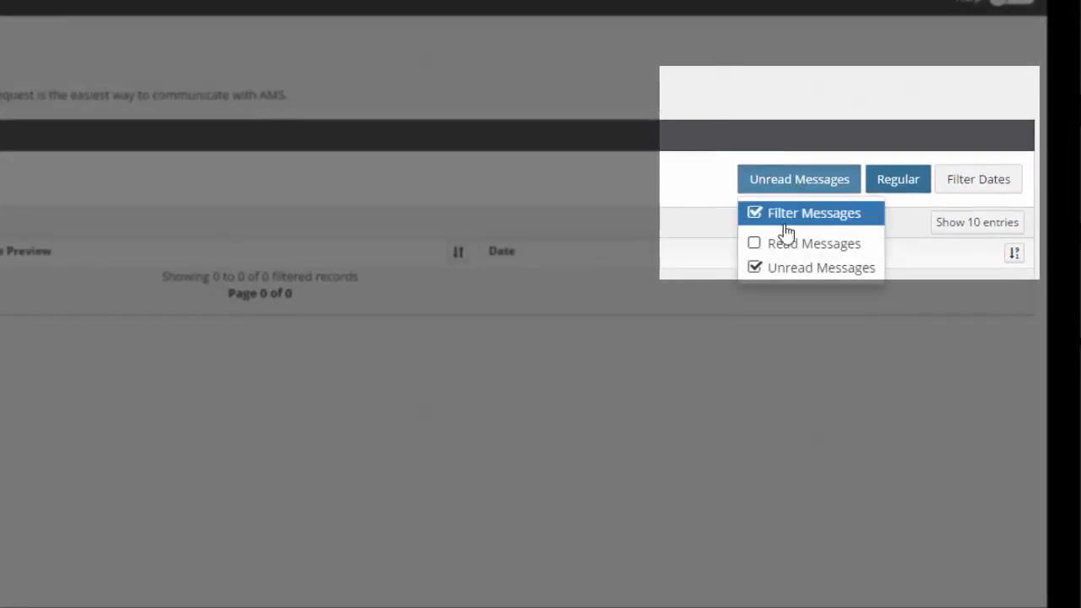
pyautogui.click(885, 74)
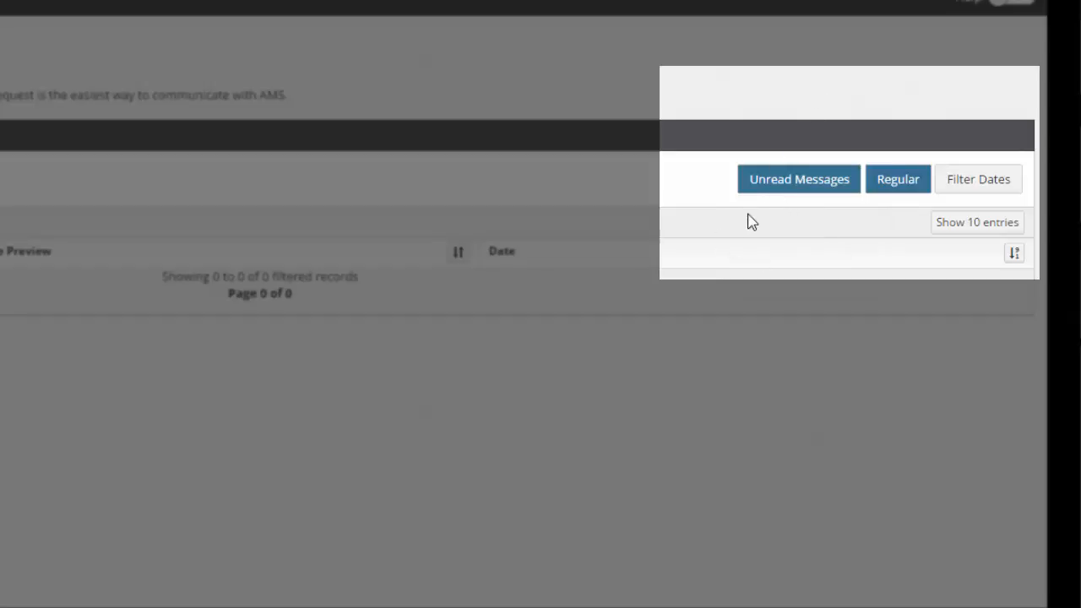
pyautogui.click(800, 196)
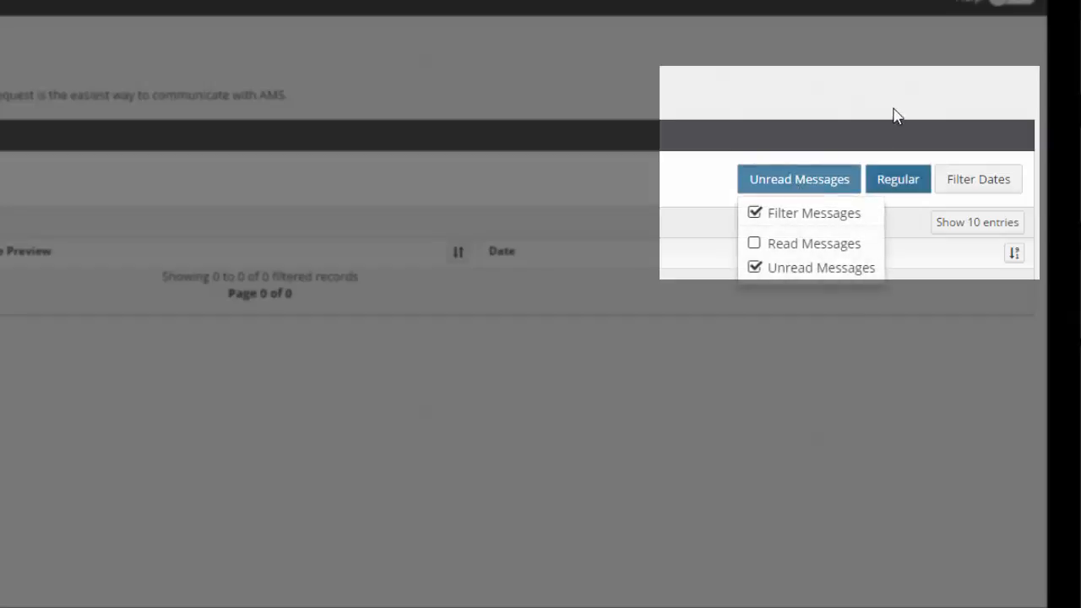
pyautogui.click(888, 188)
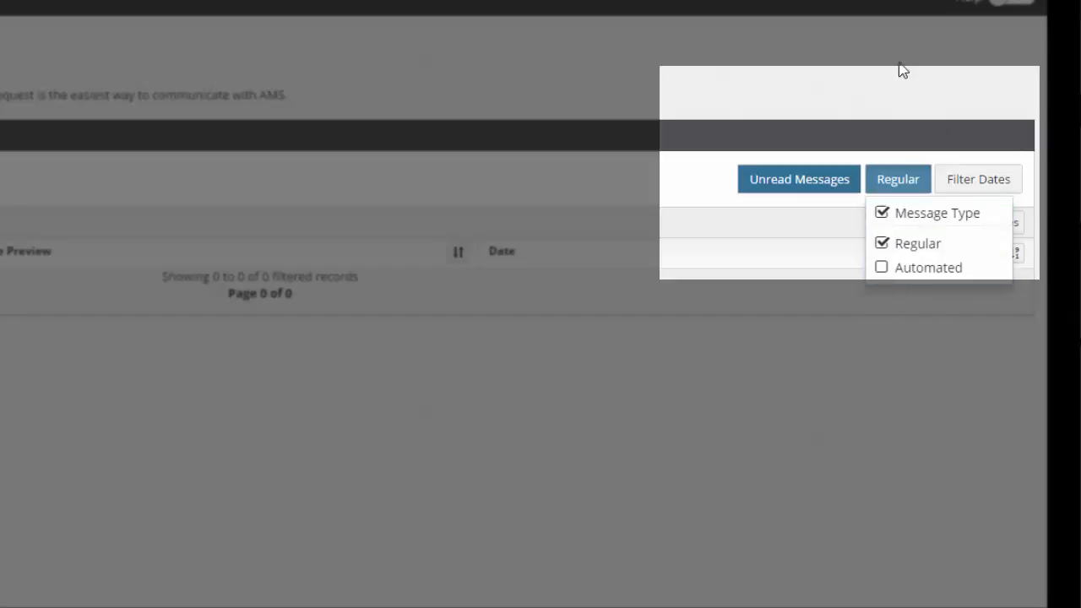
pyautogui.click(973, 184)
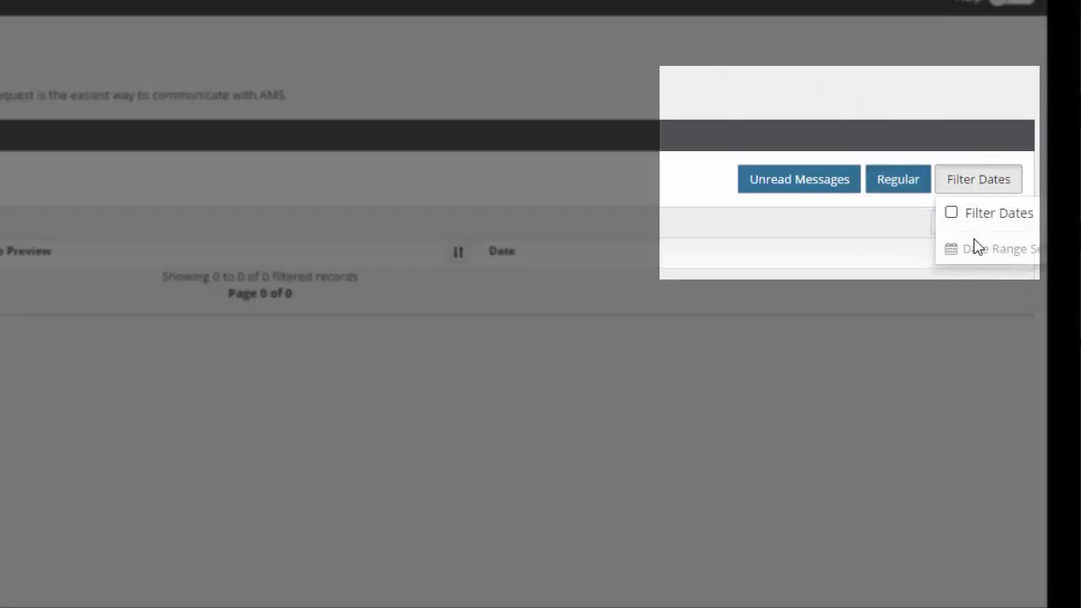
pyautogui.click(869, 89)
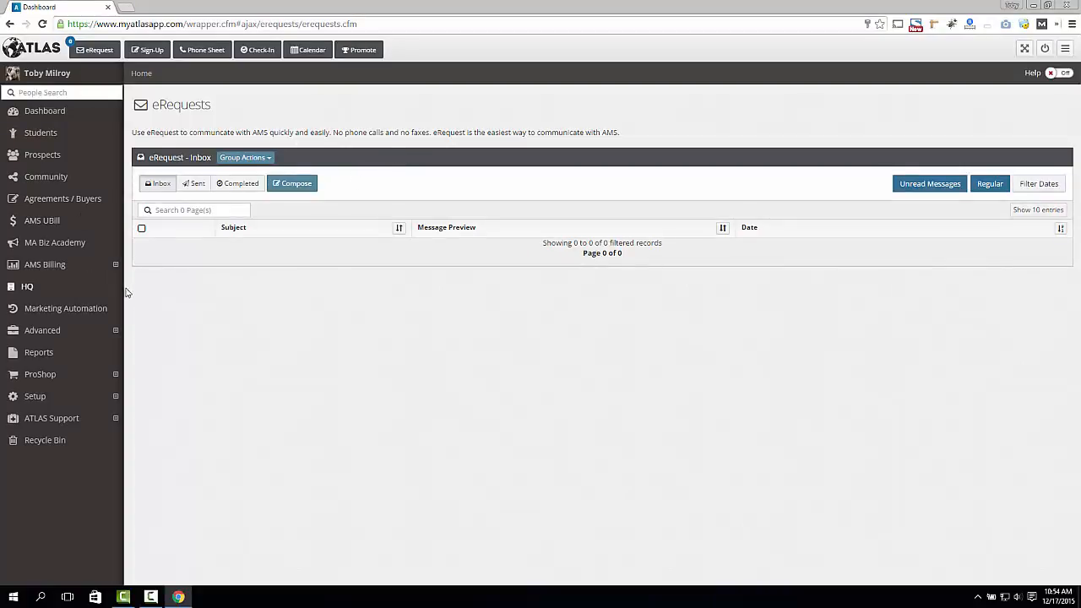
# Open the Web Forms page under the Advanced section
pyautogui.click(109, 333)
pyautogui.click(83, 357)
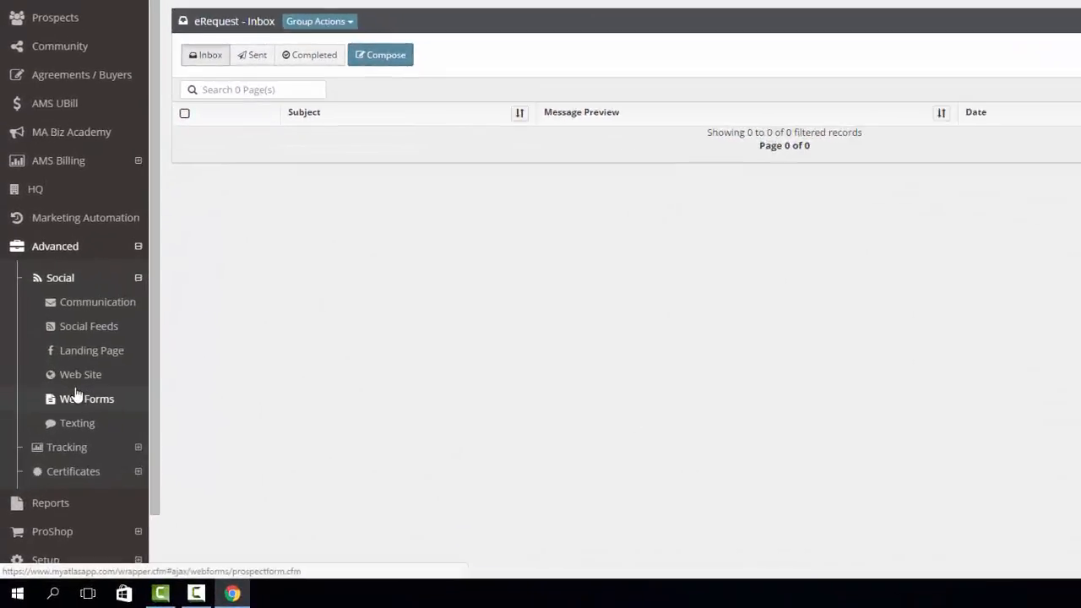
pyautogui.click(90, 358)
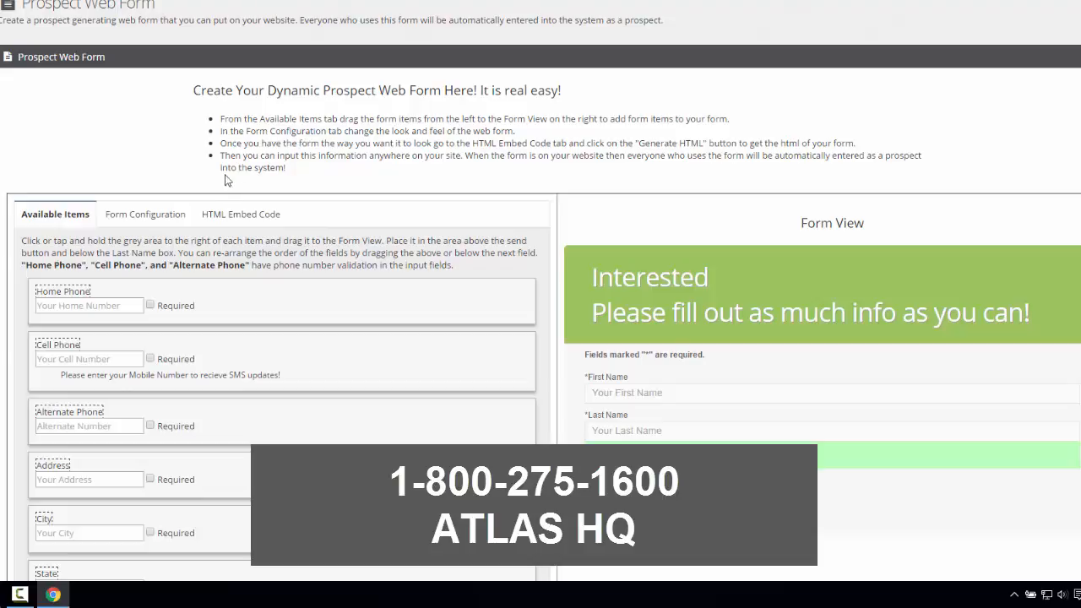
# Mark the Cell Phone field as required
pyautogui.scroll(-2, 228, 173)
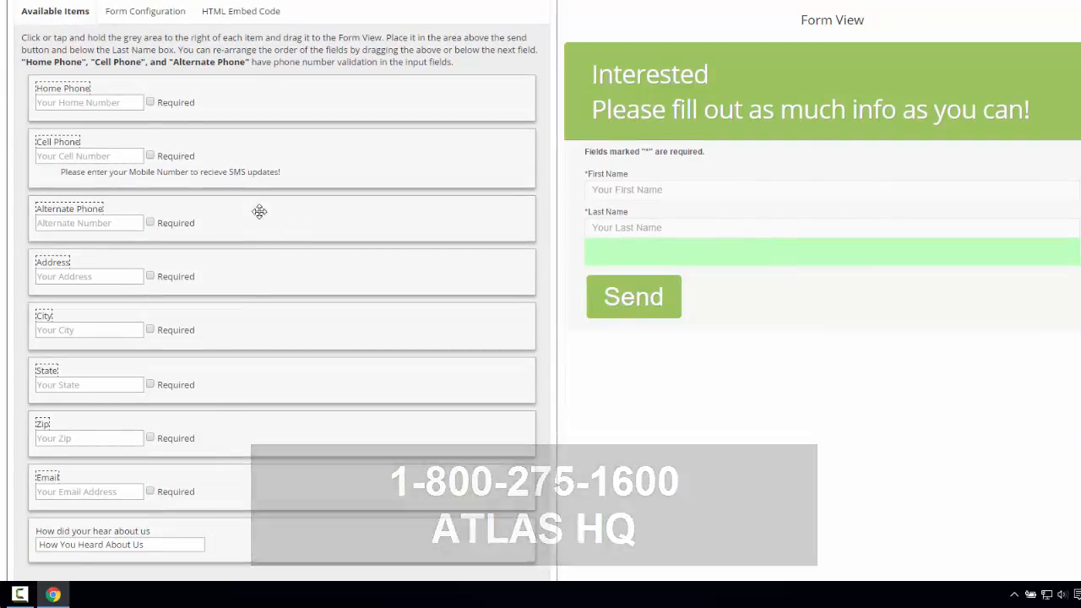
pyautogui.scroll(2, 171, 157)
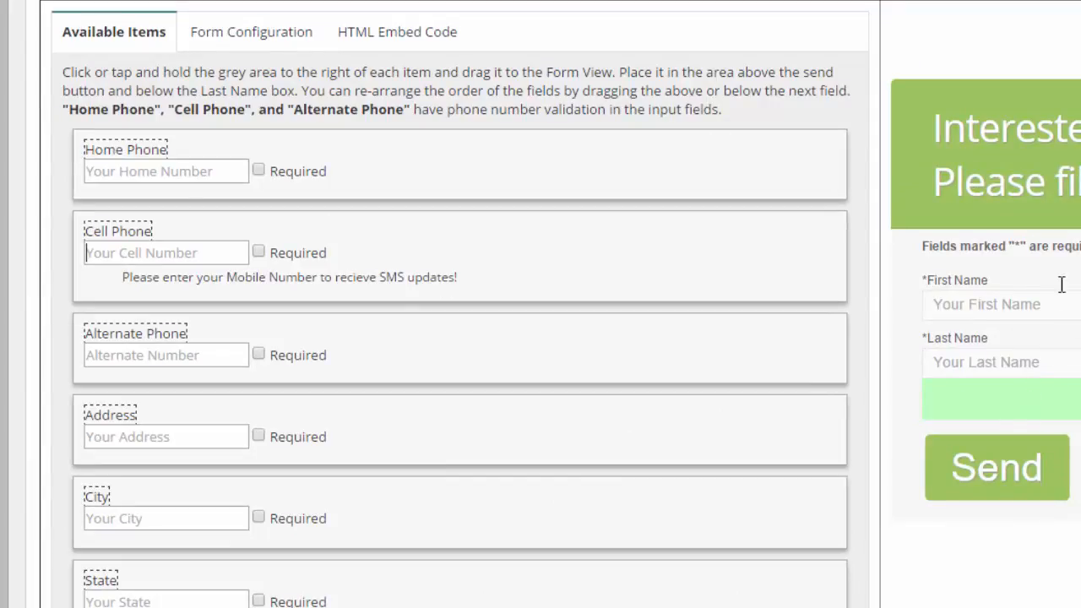
pyautogui.click(259, 252)
pyautogui.moveTo(929, 282); pyautogui.dragTo(982, 283)
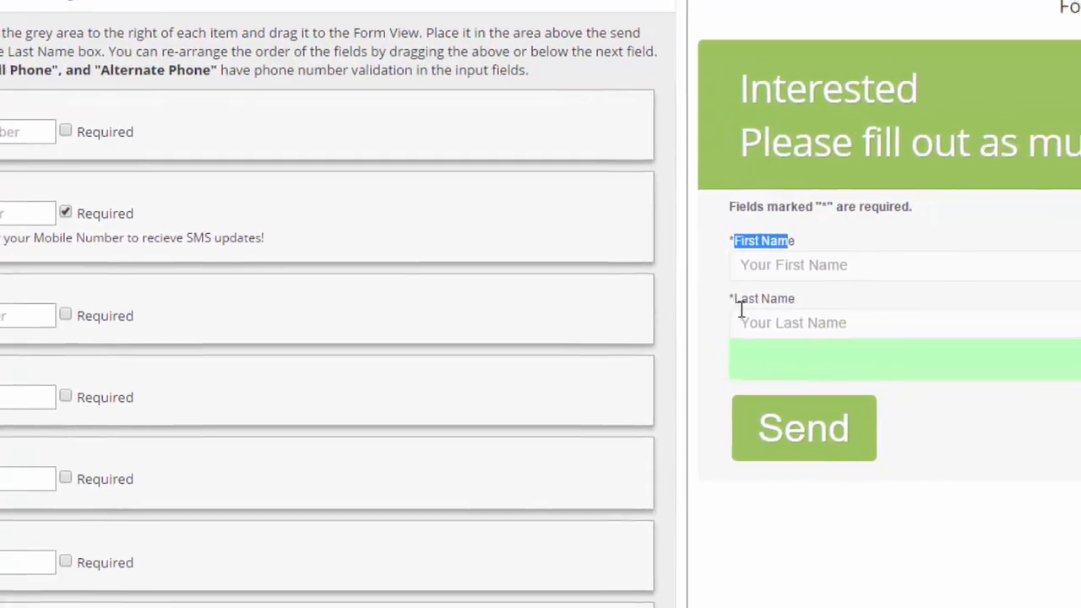
pyautogui.moveTo(741, 310); pyautogui.dragTo(794, 312)
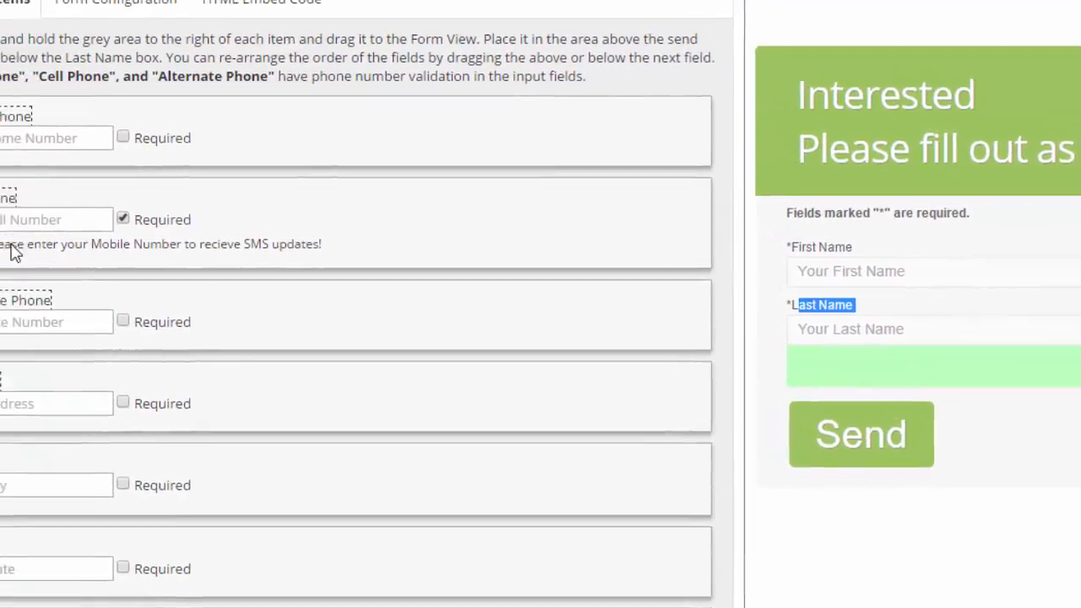
# Rename the Email field's label to Your Best Email Address
pyautogui.scroll(-3, 51, 321)
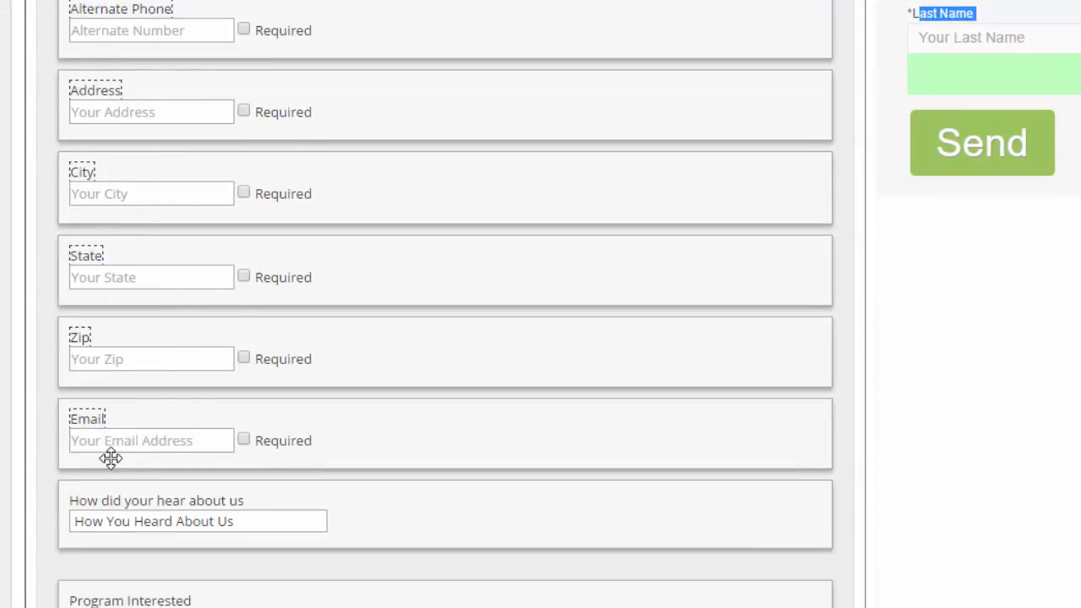
pyautogui.scroll(4, 135, 456)
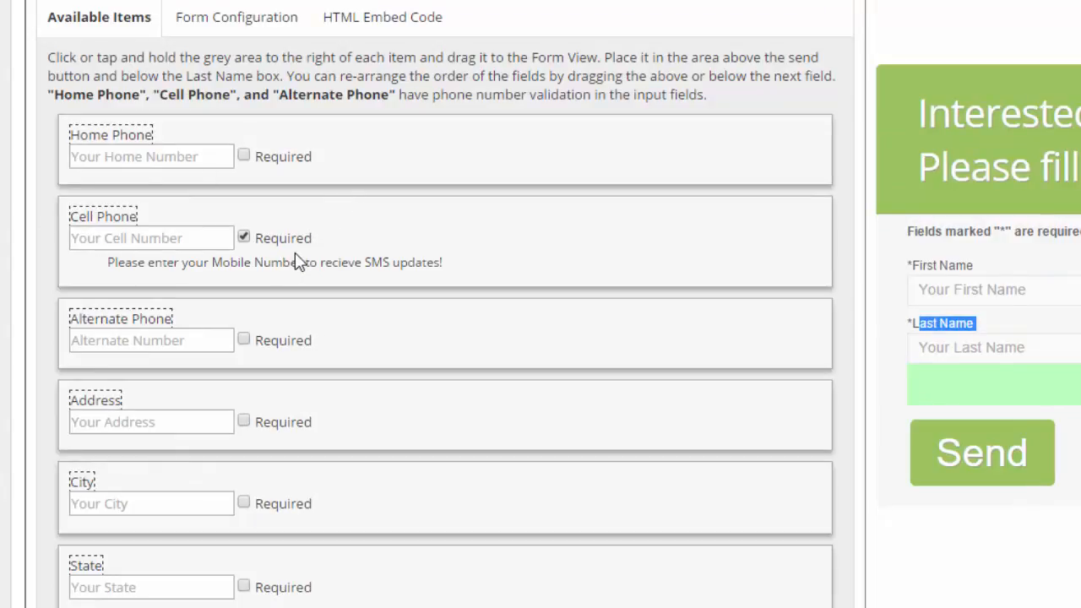
pyautogui.scroll(-5, 285, 269)
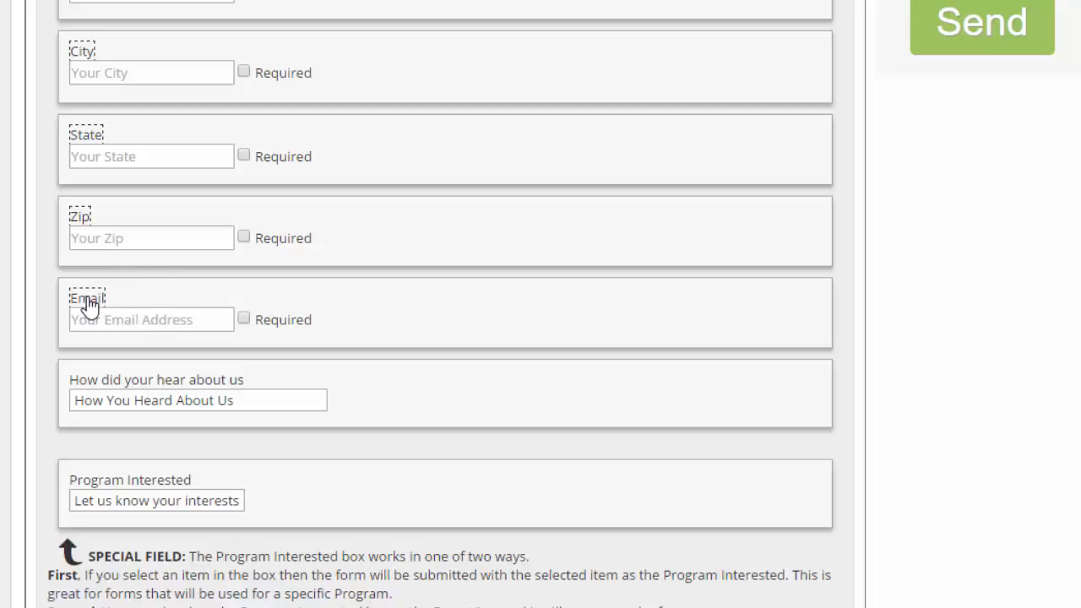
pyautogui.click(90, 306)
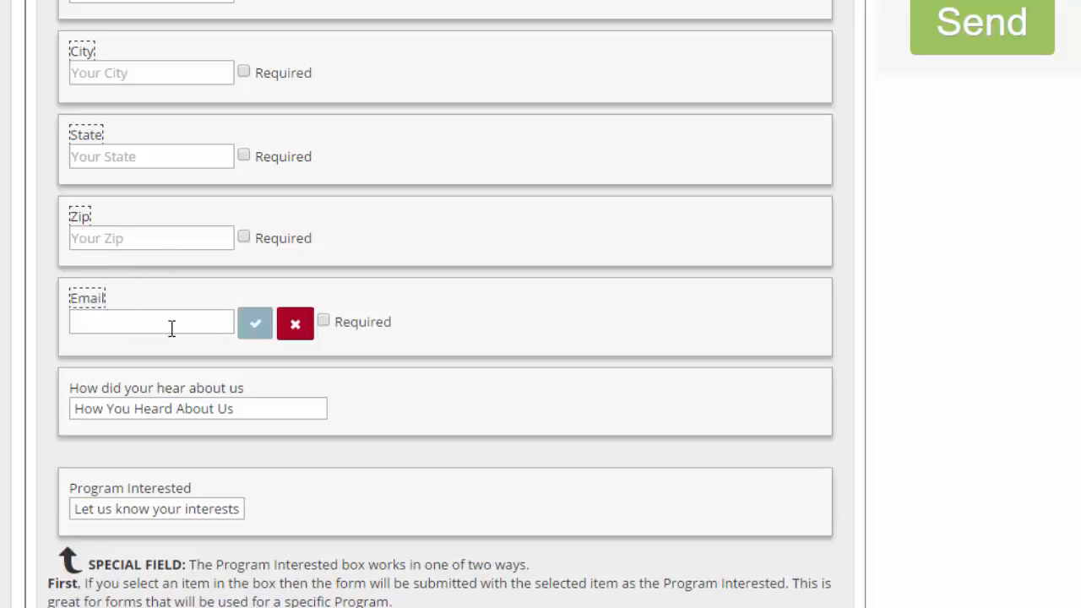
pyautogui.write('Your ')
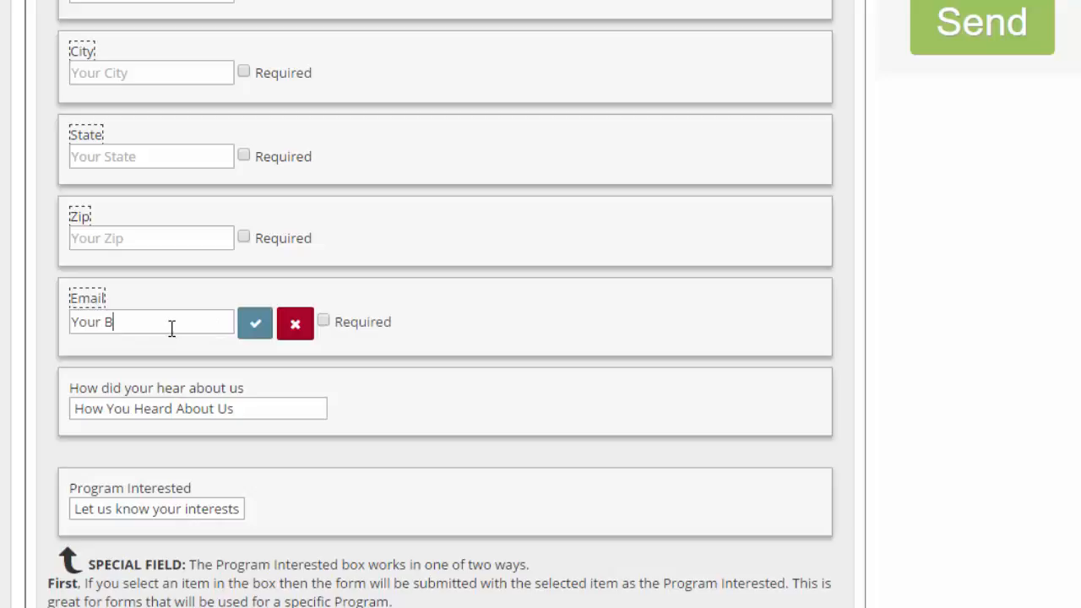
pyautogui.write('Best Email Address')
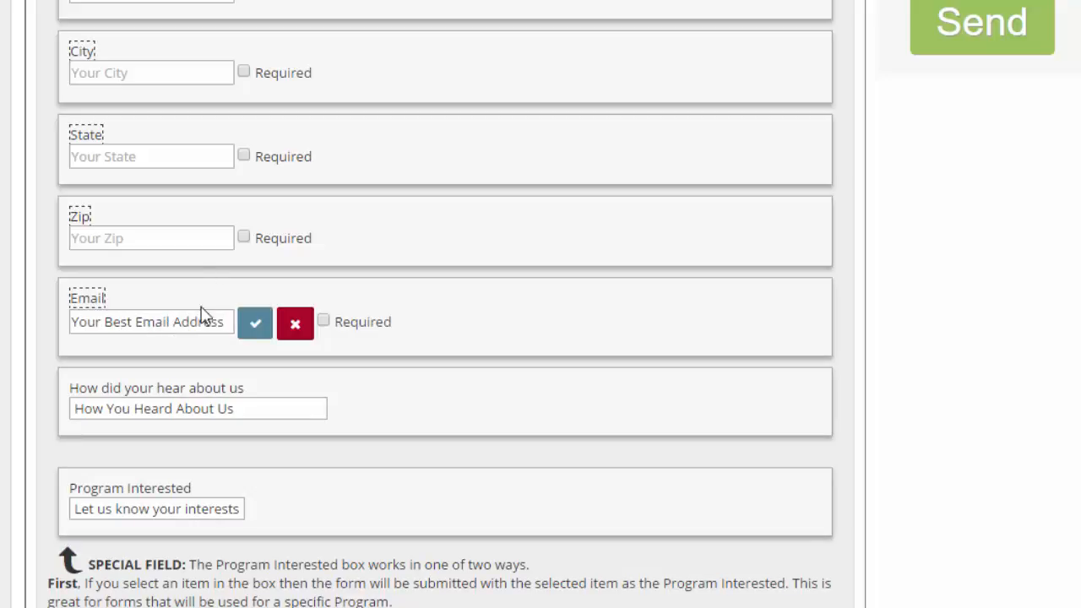
pyautogui.click(258, 330)
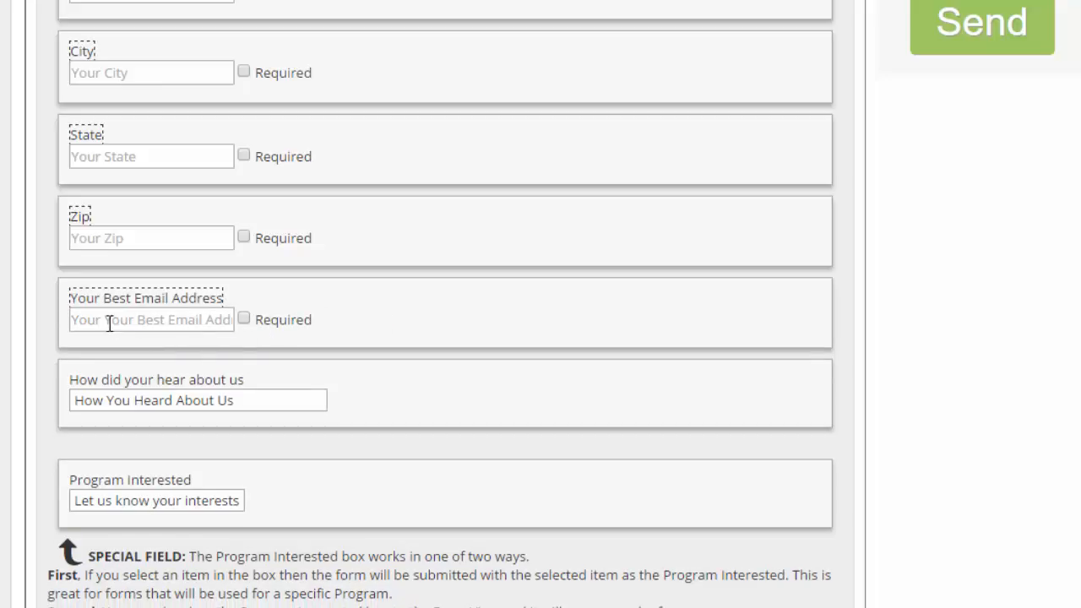
# Drag the required email field into the form view and back, clearing its Required option
pyautogui.click(244, 319)
pyautogui.scroll(3, 360, 413)
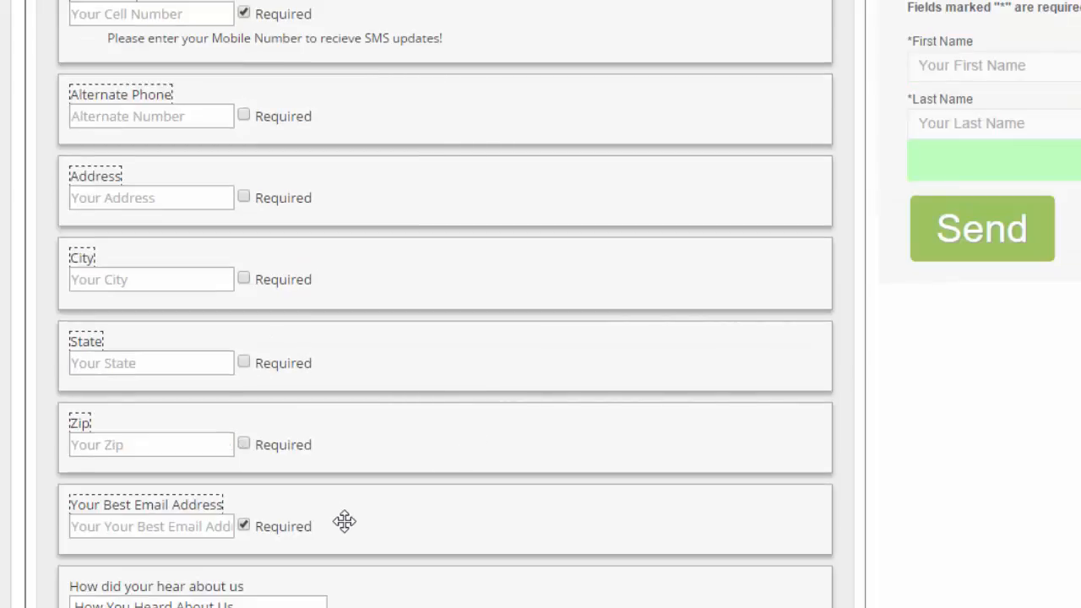
pyautogui.moveTo(372, 521); pyautogui.dragTo(984, 169)
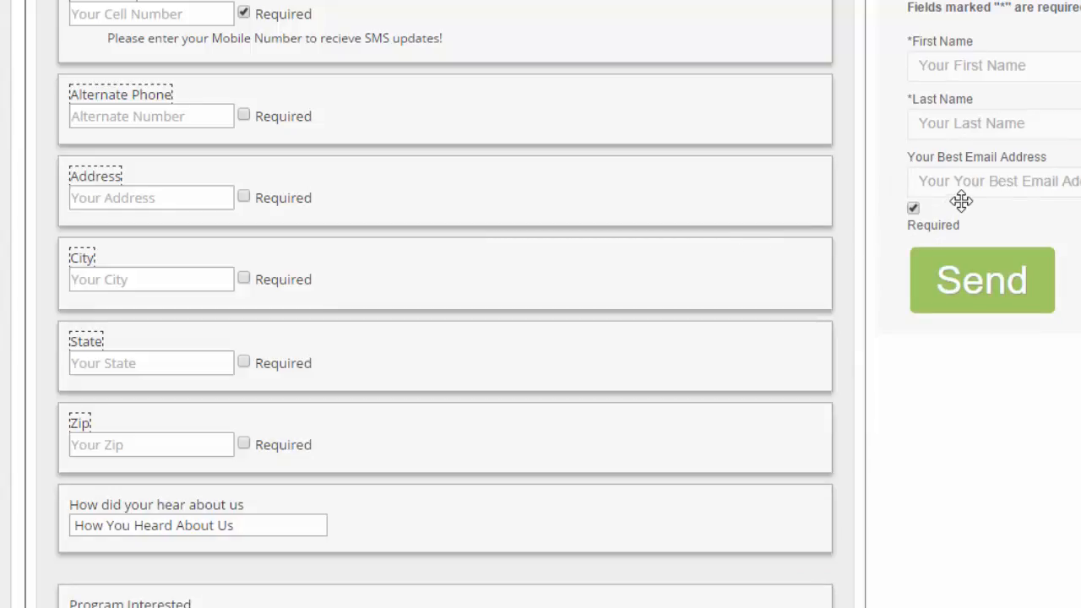
pyautogui.moveTo(1044, 166); pyautogui.dragTo(215, 463)
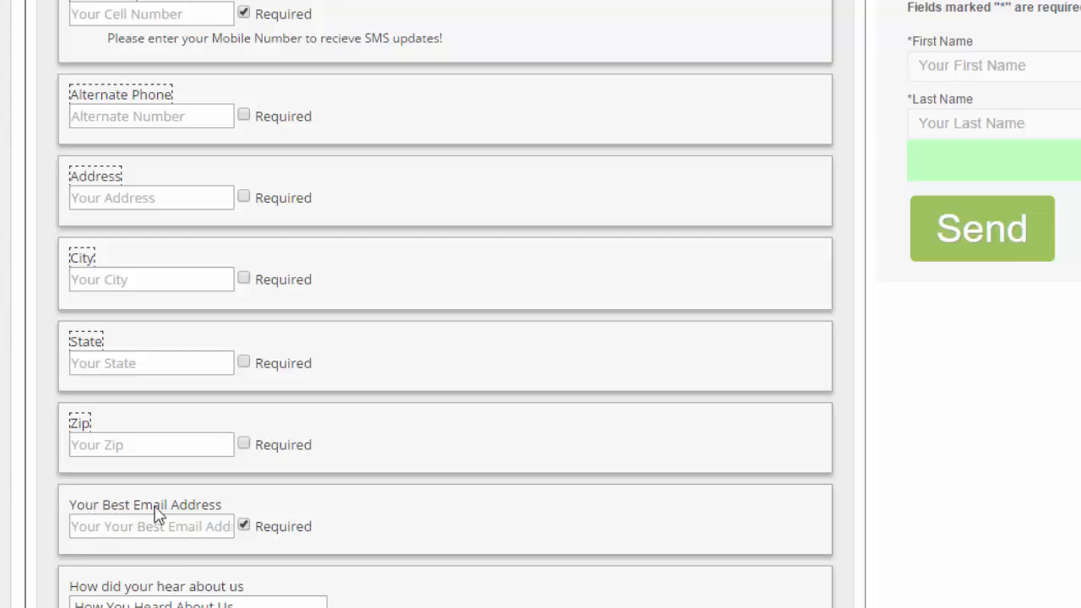
pyautogui.click(244, 526)
# Browse the list of available form items
pyautogui.scroll(5, 416, 464)
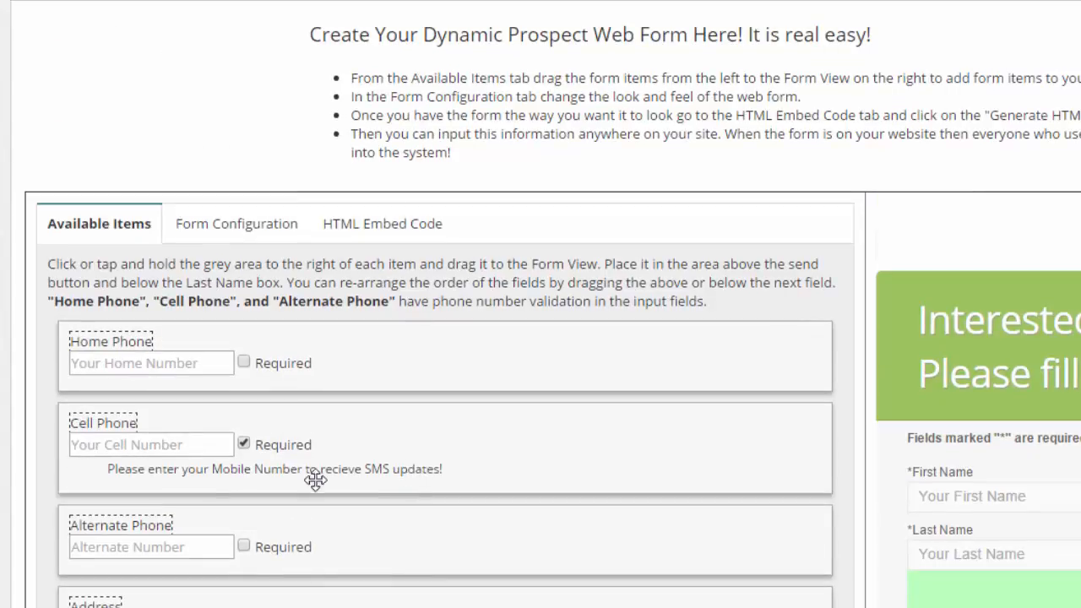
pyautogui.scroll(-2, 188, 386)
pyautogui.scroll(-3, 301, 369)
pyautogui.scroll(-3, 296, 374)
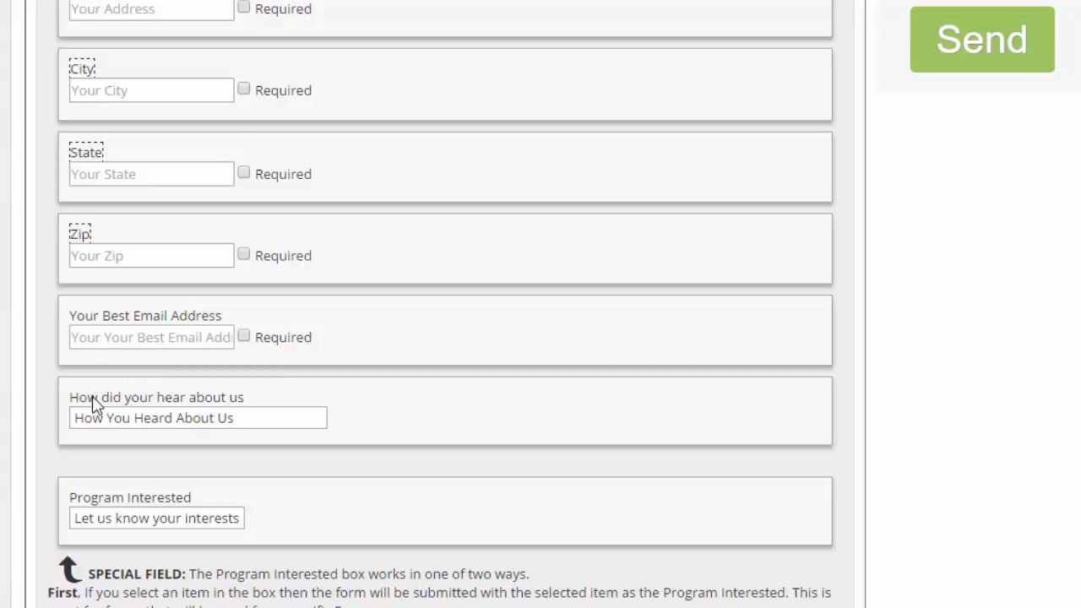
pyautogui.click(271, 417)
pyautogui.click(329, 379)
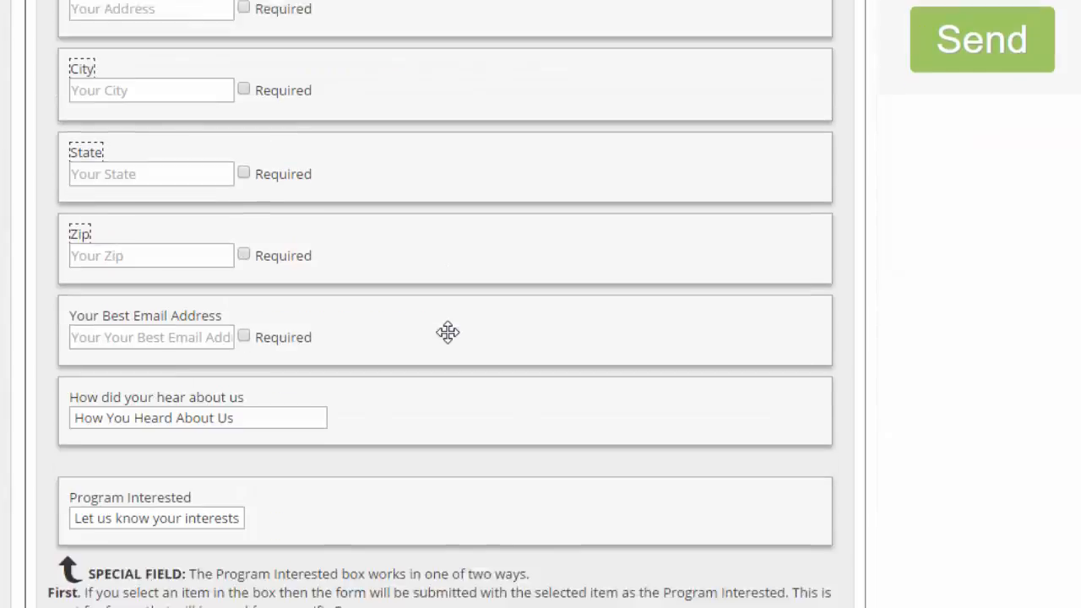
pyautogui.scroll(-1, 447, 330)
pyautogui.scroll(10, 241, 507)
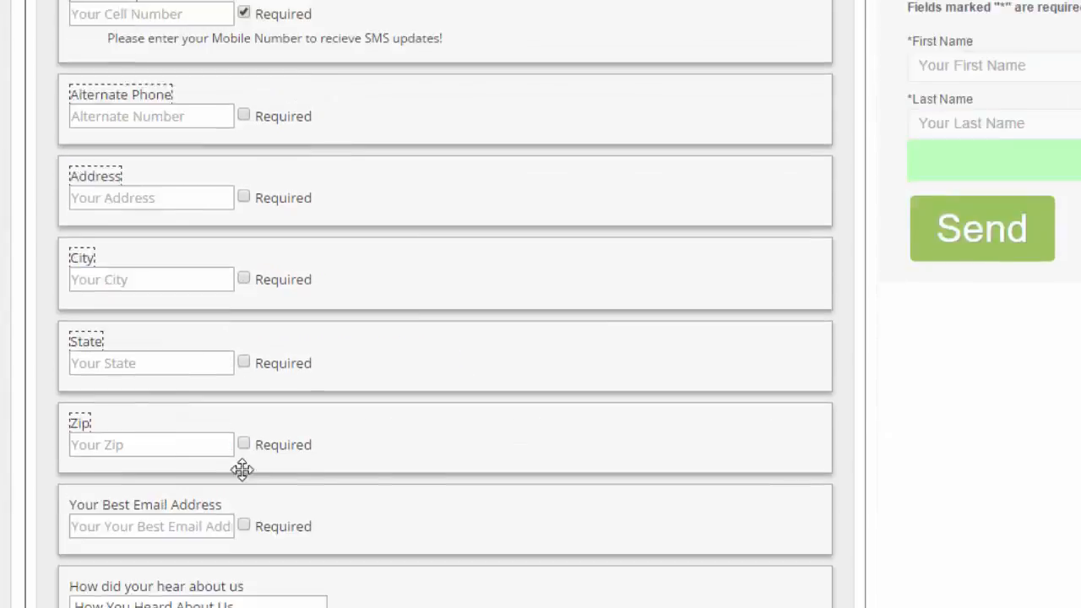
# Set the form width to 250 px in the form configuration
pyautogui.click(225, 229)
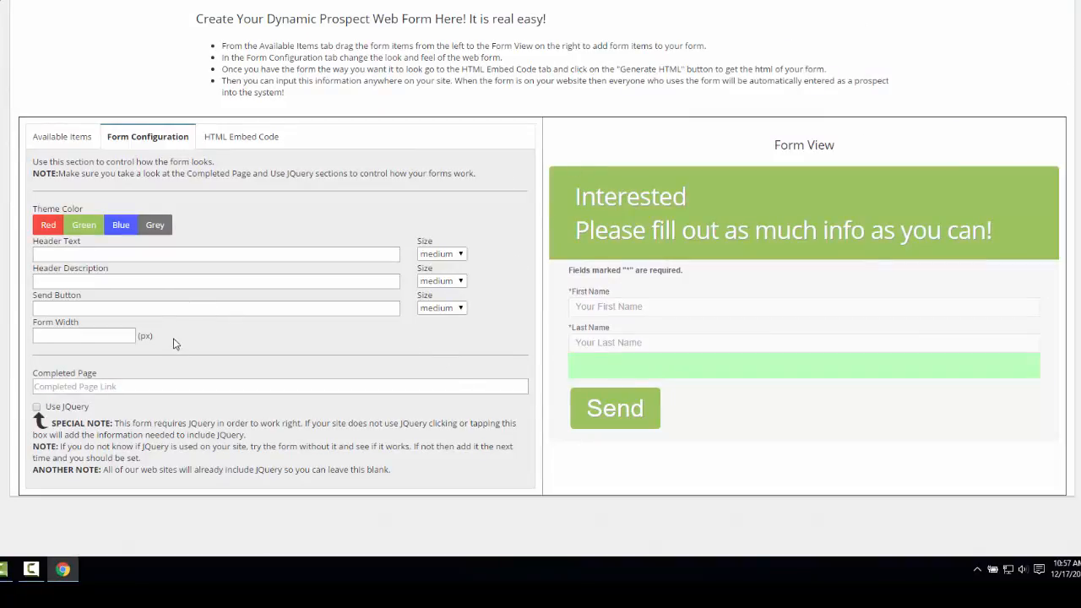
pyautogui.moveTo(70, 323); pyautogui.dragTo(96, 333)
pyautogui.click(79, 338)
pyautogui.moveTo(33, 322); pyautogui.dragTo(109, 327)
pyautogui.click(57, 334)
pyautogui.click(193, 331)
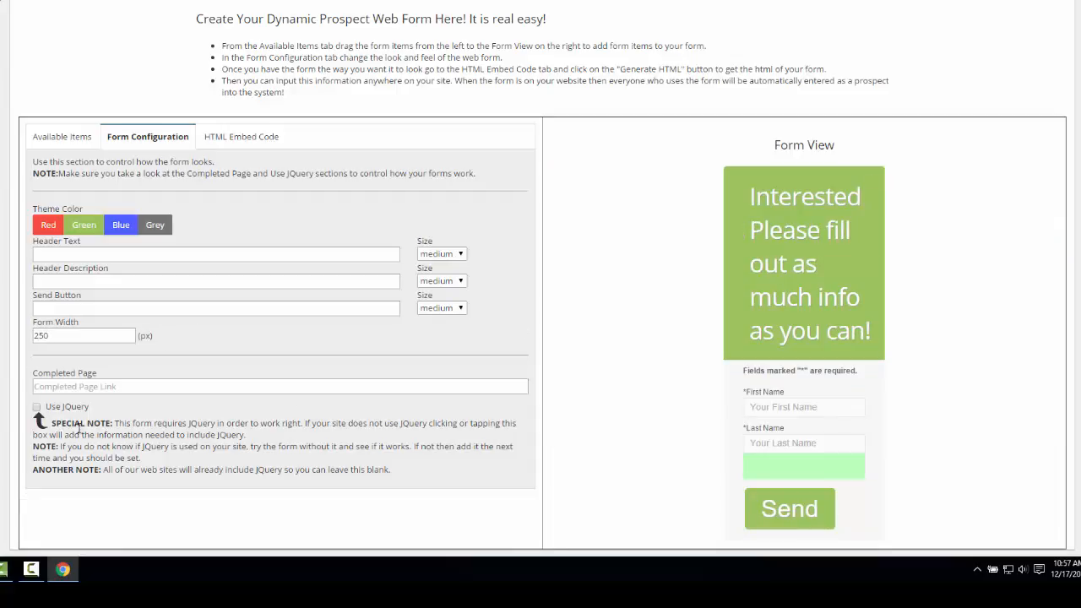
# Set the form width to 500 px
pyautogui.moveTo(51, 336); pyautogui.dragTo(15, 338)
pyautogui.write('50')
pyautogui.click(330, 368)
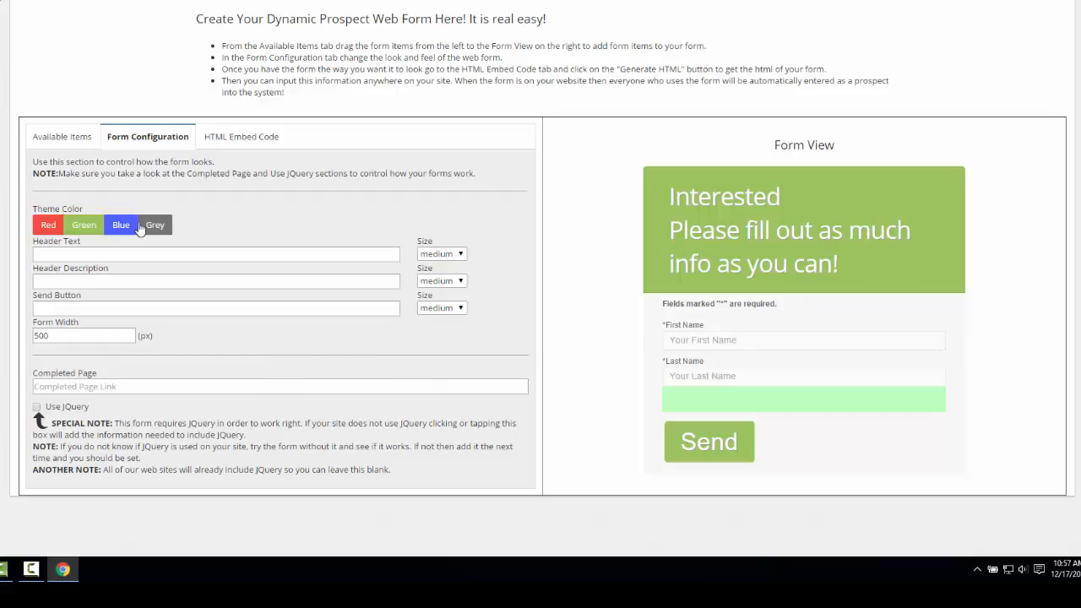
# Rename the Home Phone and Cell Phone field labels to asdfasd and asdfasdf
pyautogui.click(76, 137)
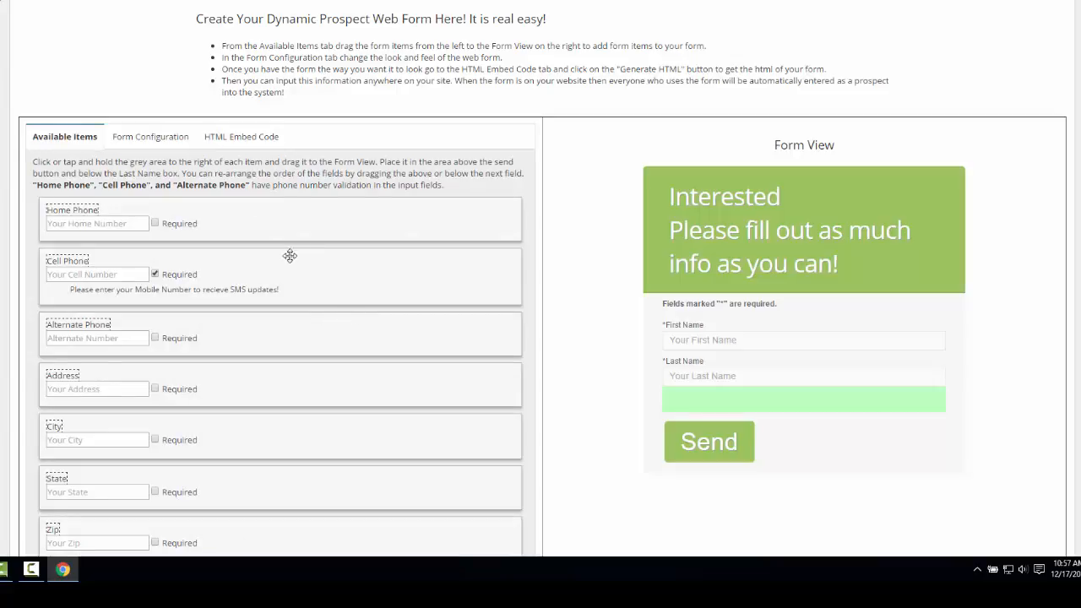
pyautogui.scroll(-1, 290, 255)
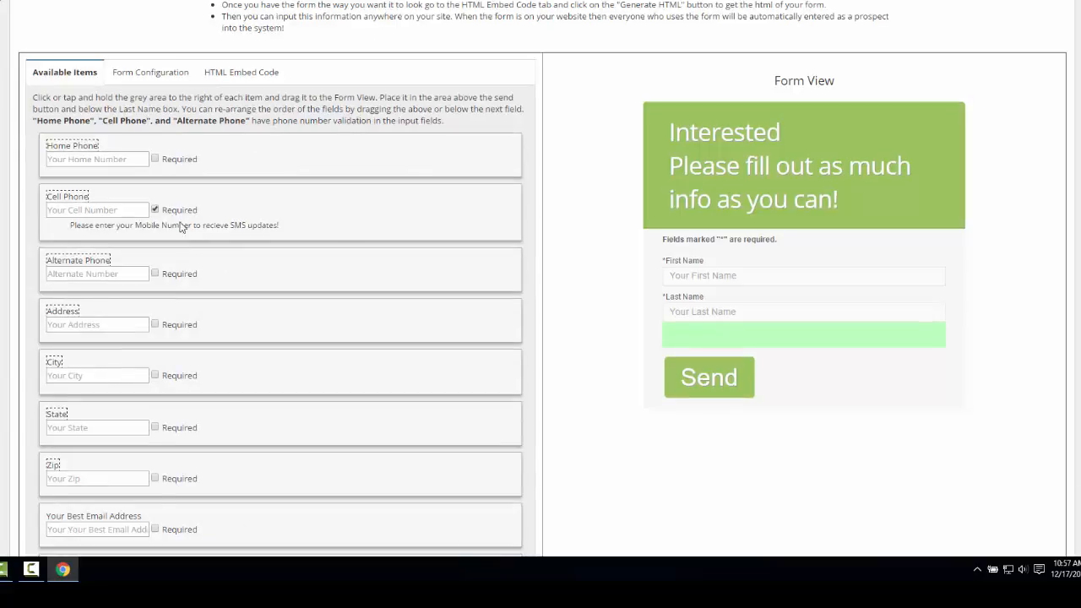
pyautogui.click(72, 199)
pyautogui.click(72, 147)
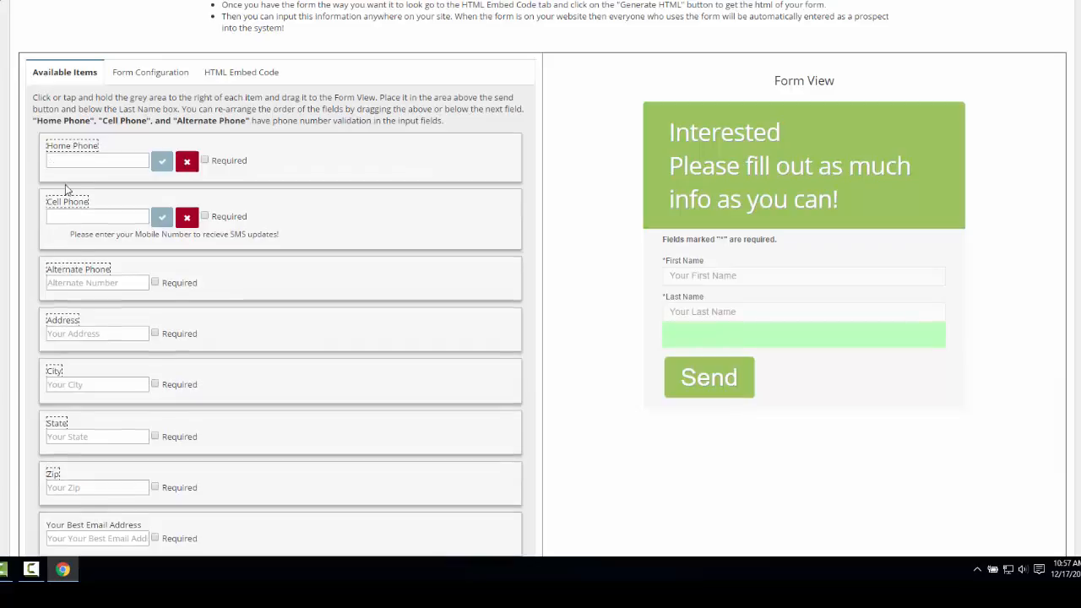
pyautogui.write('asdfasd')
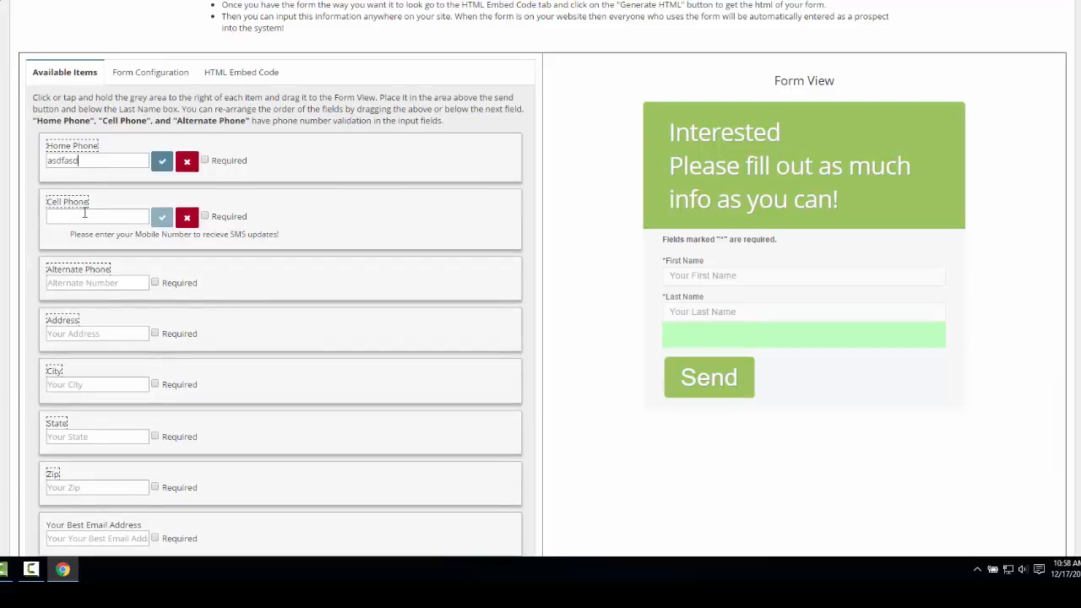
pyautogui.click(78, 217)
pyautogui.write('asdfasdf')
pyautogui.click(161, 161)
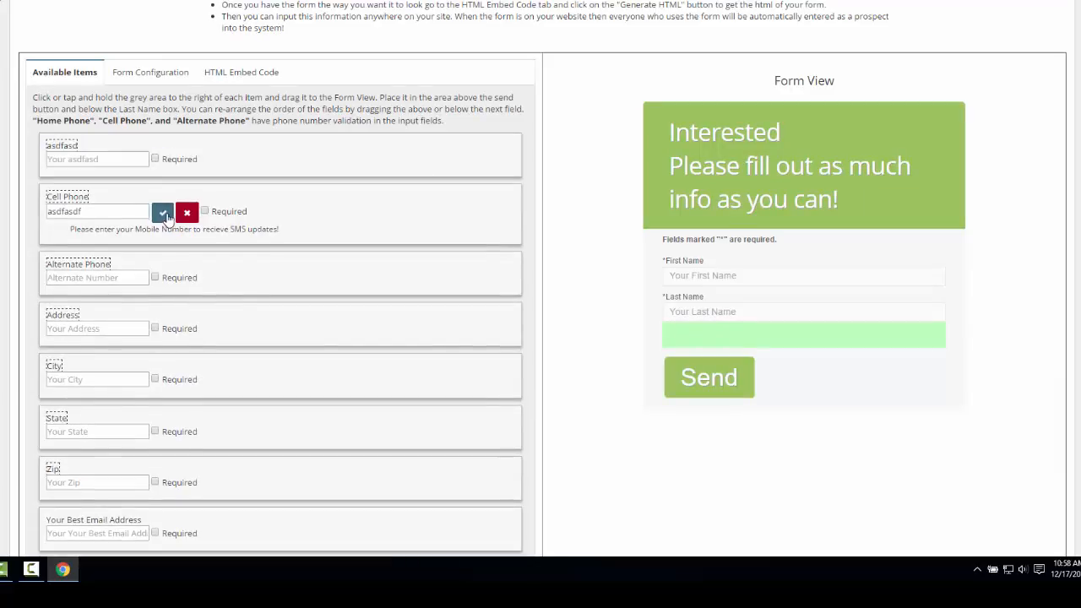
pyautogui.click(161, 212)
pyautogui.scroll(-3, 377, 321)
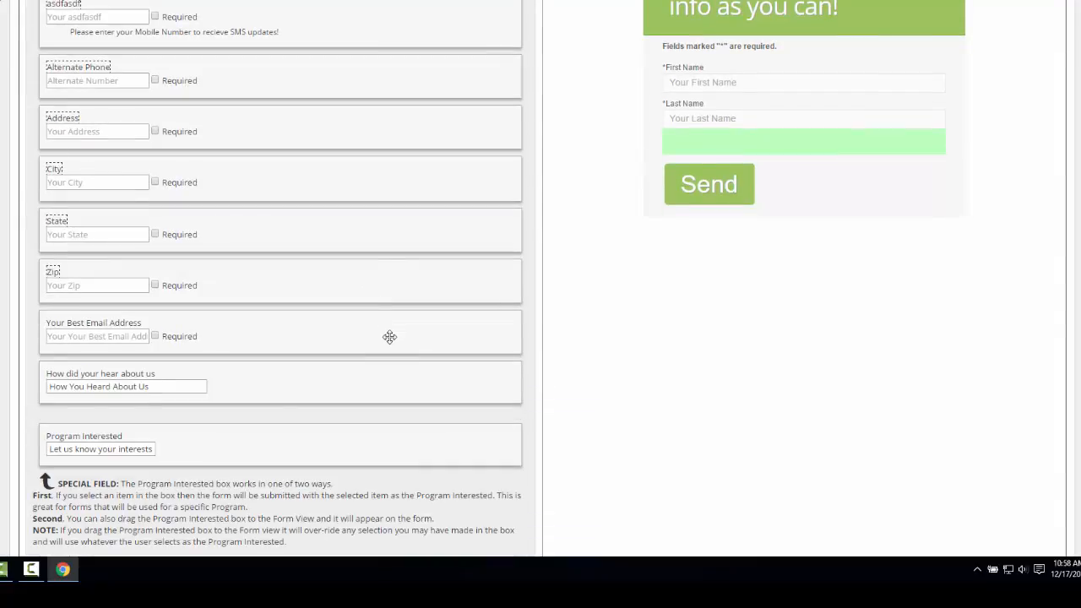
# Open the Kids Martial Arts page on the school website and examine its embedded sign-up form
pyautogui.scroll(5, 389, 337)
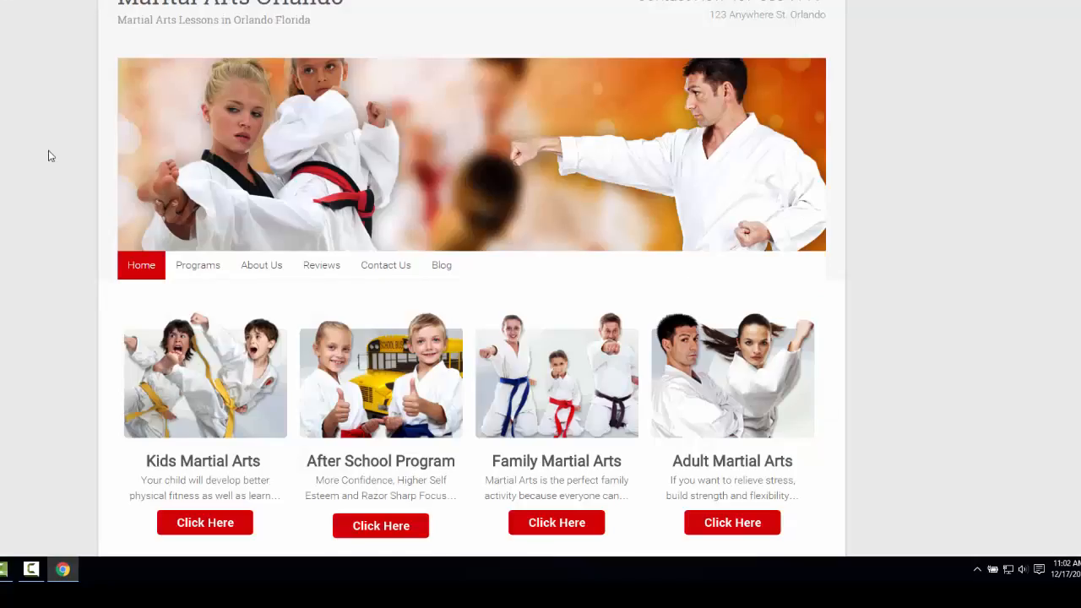
pyautogui.scroll(-1, 48, 155)
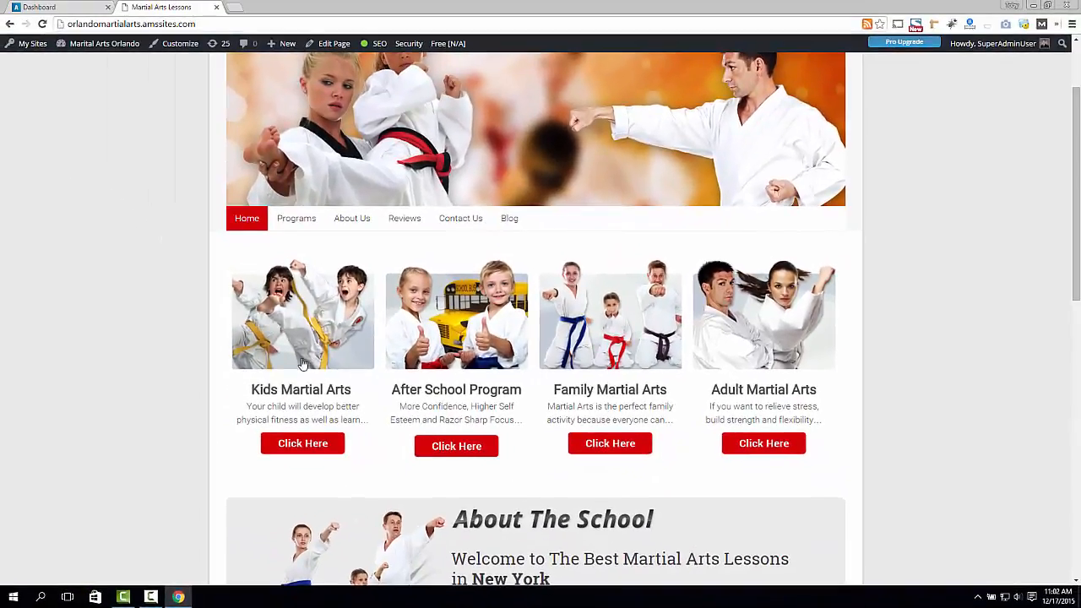
pyautogui.click(291, 280)
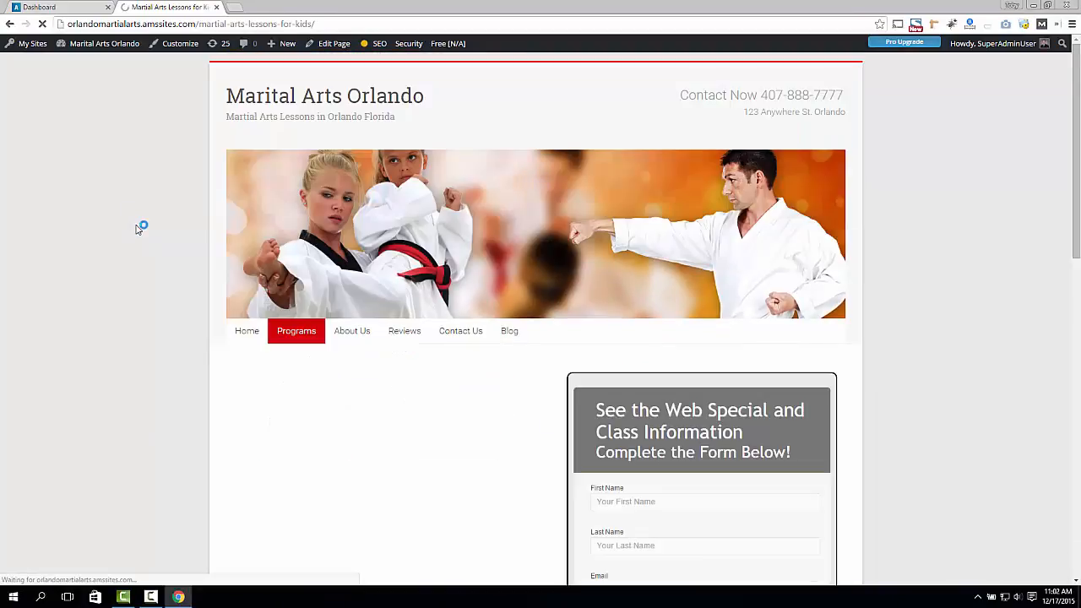
pyautogui.scroll(-1, 144, 224)
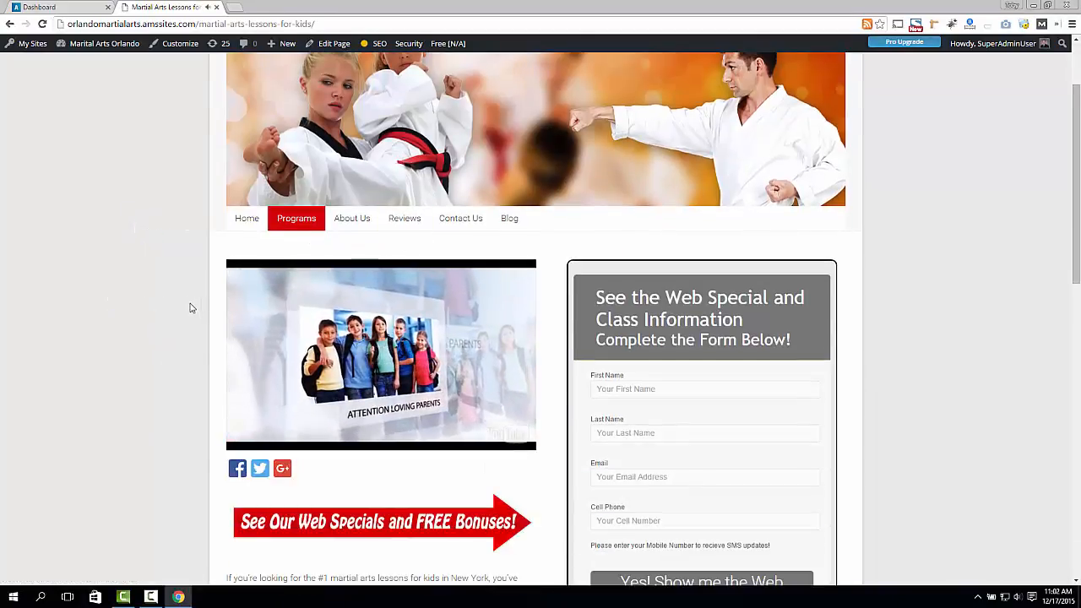
pyautogui.scroll(-1, 191, 308)
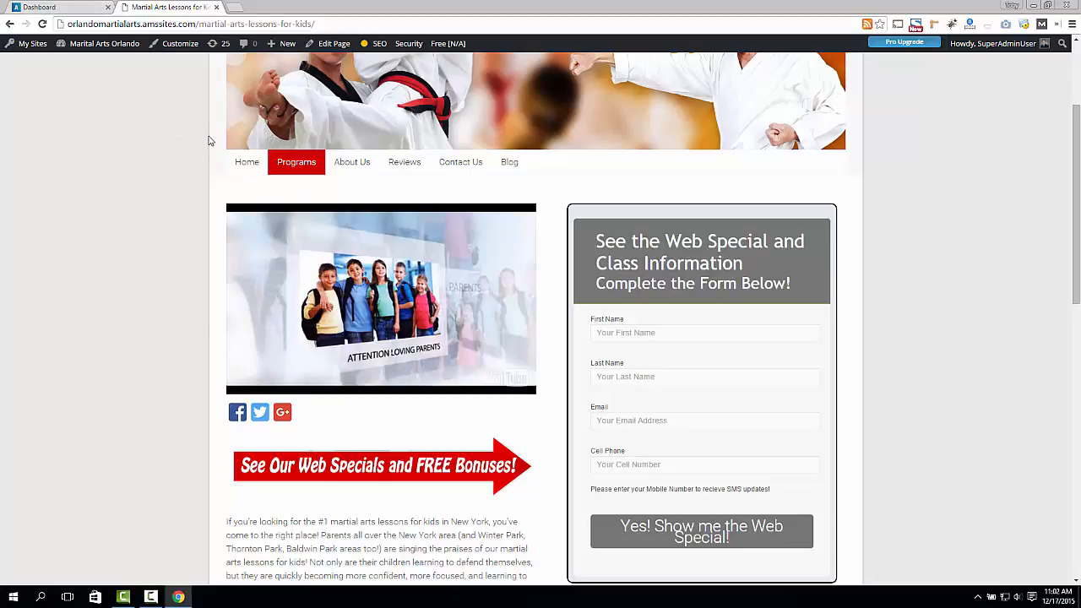
pyautogui.scroll(-1, 703, 287)
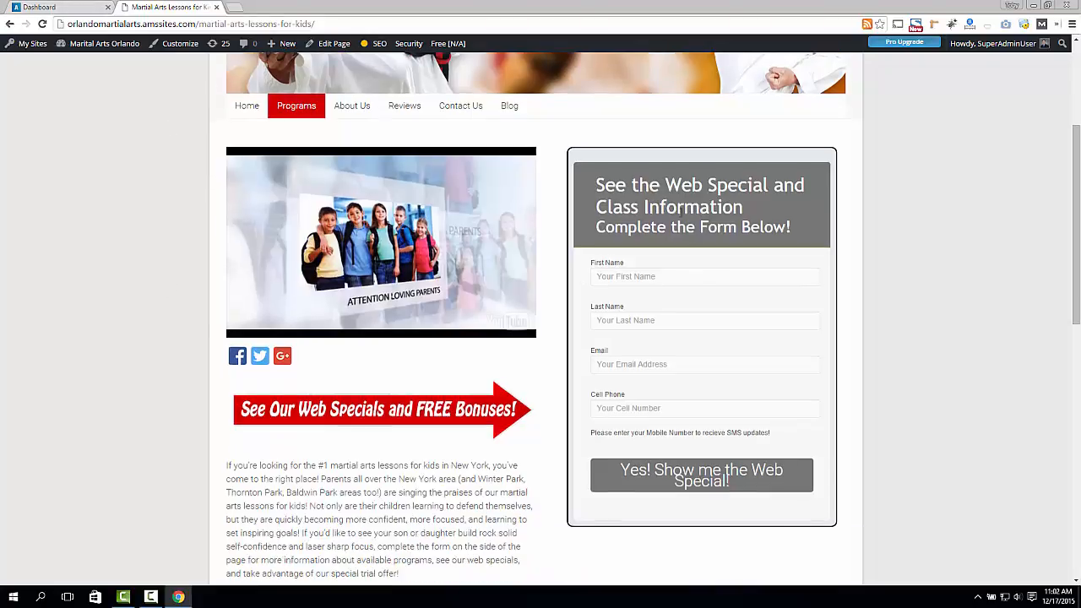
pyautogui.moveTo(676, 180); pyautogui.dragTo(681, 237)
pyautogui.click(689, 193)
# Switch back and forth between the ATLAS web form editor and the website to compare the two forms
pyautogui.click(76, 8)
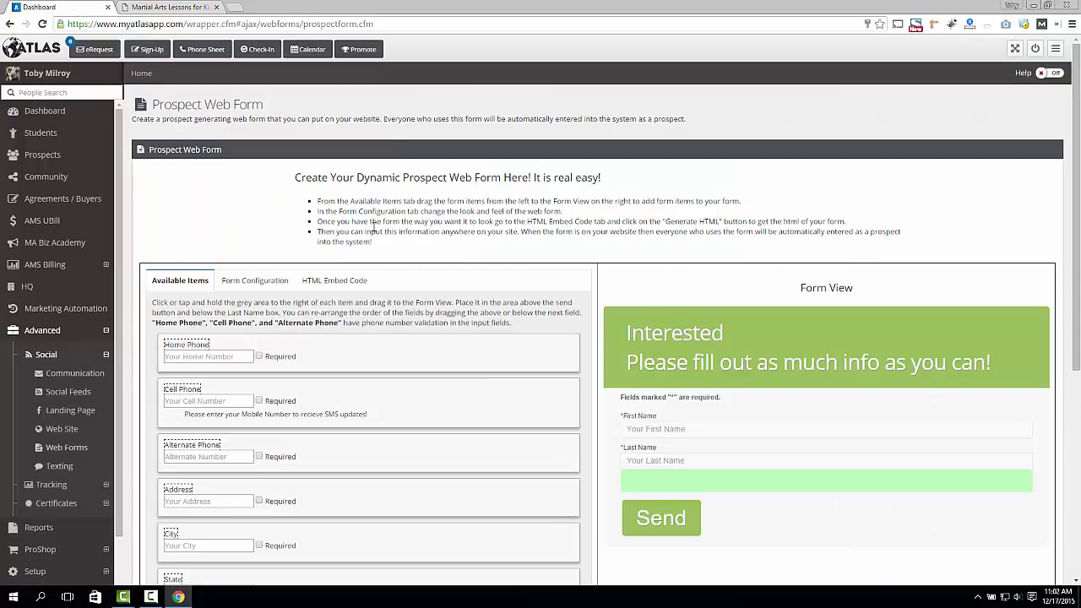
pyautogui.click(173, 8)
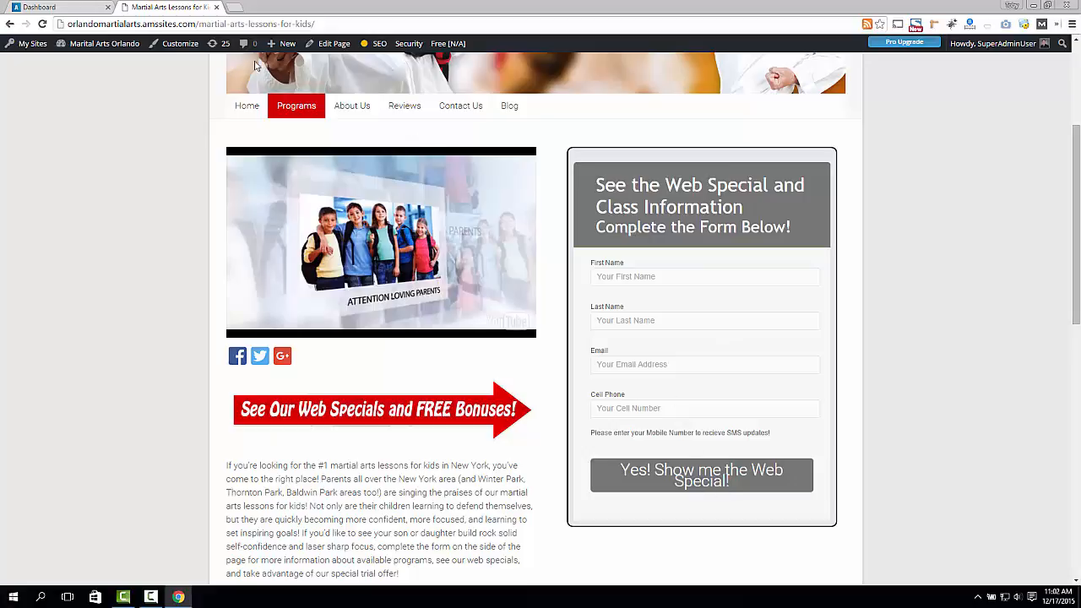
pyautogui.click(76, 8)
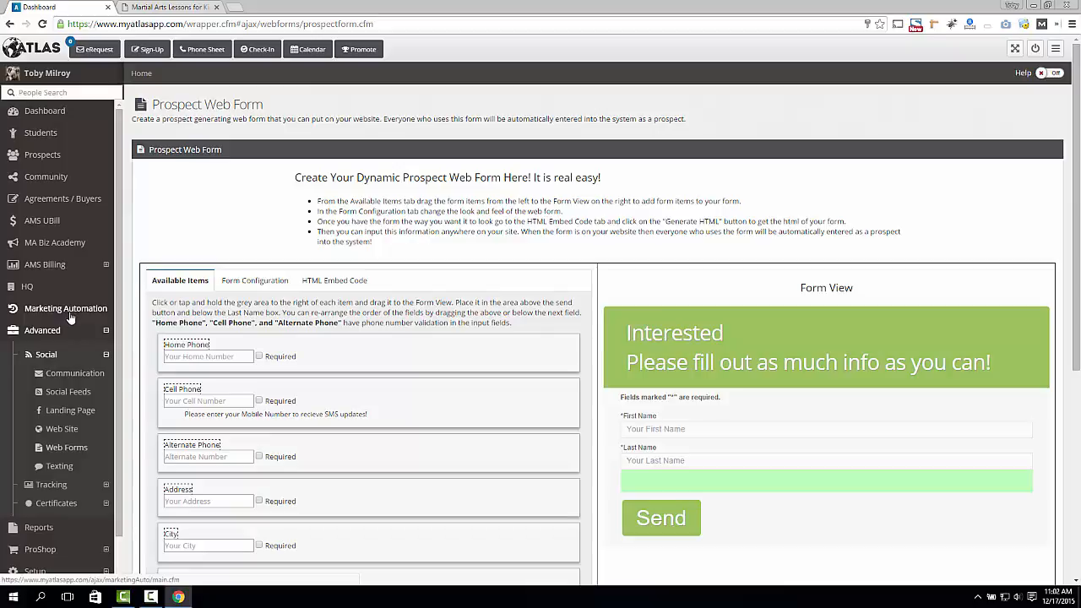
pyautogui.click(145, 12)
pyautogui.scroll(2, 203, 245)
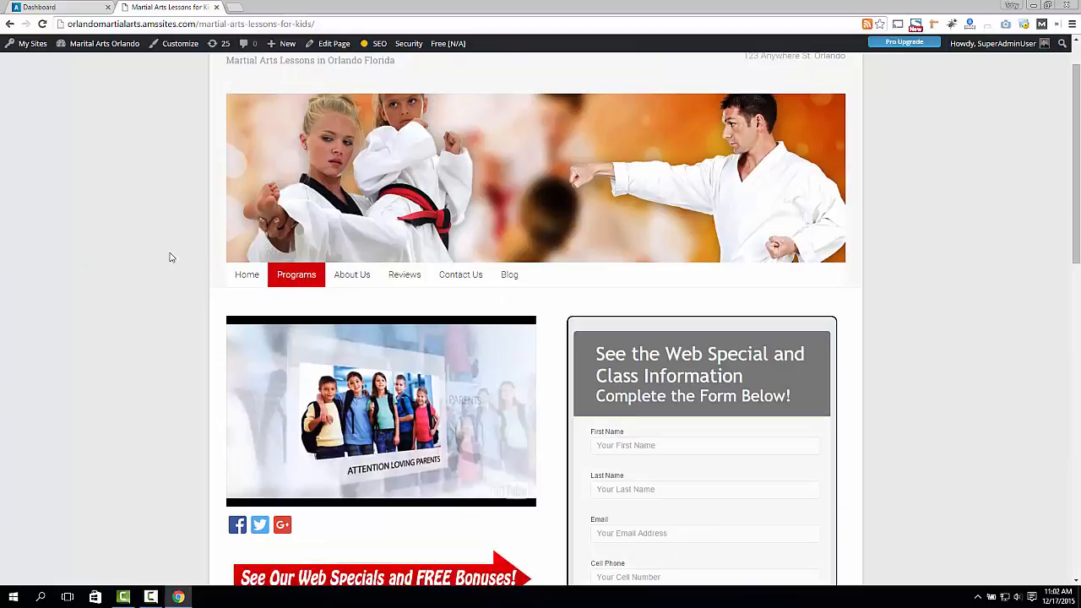
# Reopen the Kids Martial Arts page from the website's home page, review its form, and return to the ATLAS editor
pyautogui.click(245, 276)
pyautogui.scroll(-2, 169, 332)
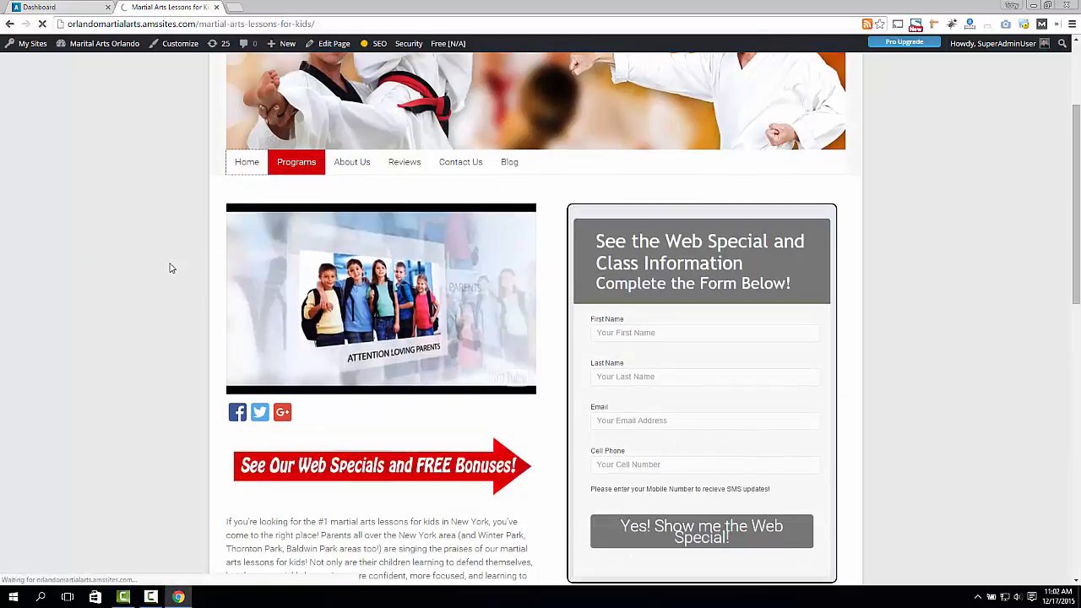
pyautogui.scroll(-2, 174, 332)
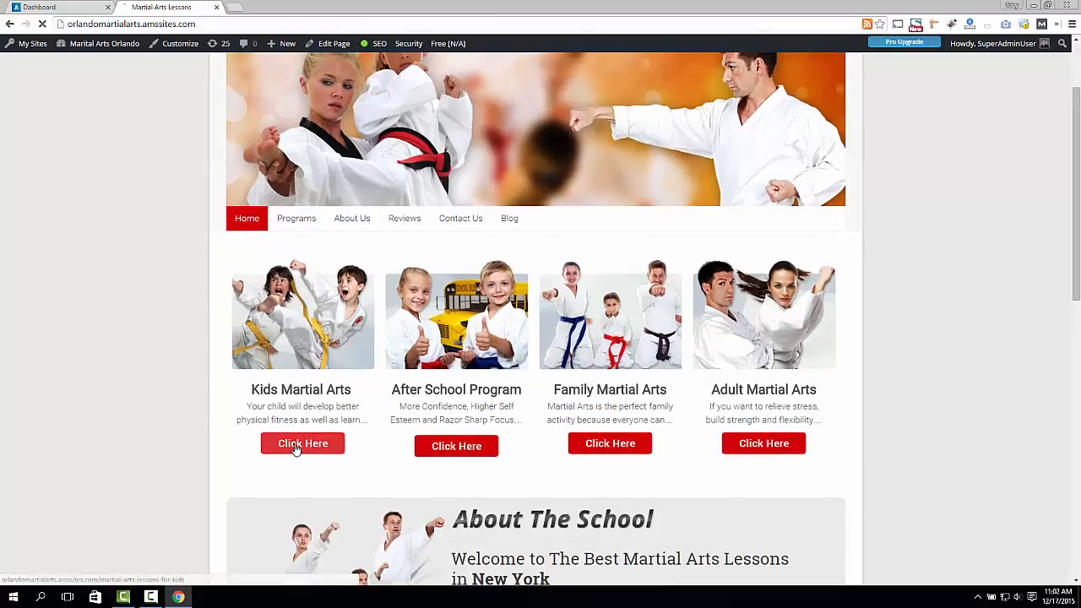
pyautogui.click(296, 446)
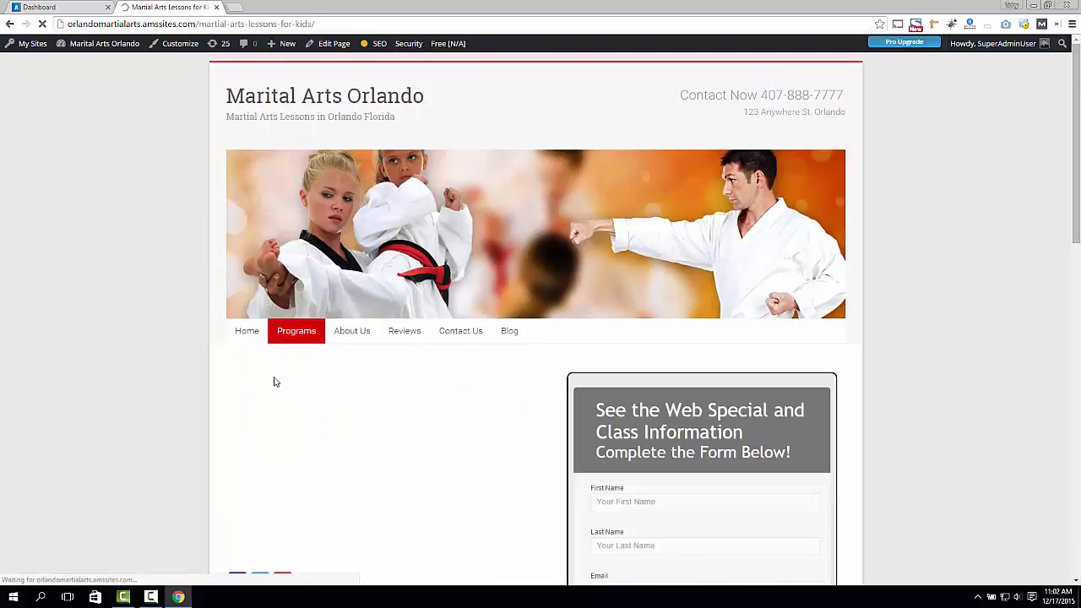
pyautogui.scroll(-2, 408, 352)
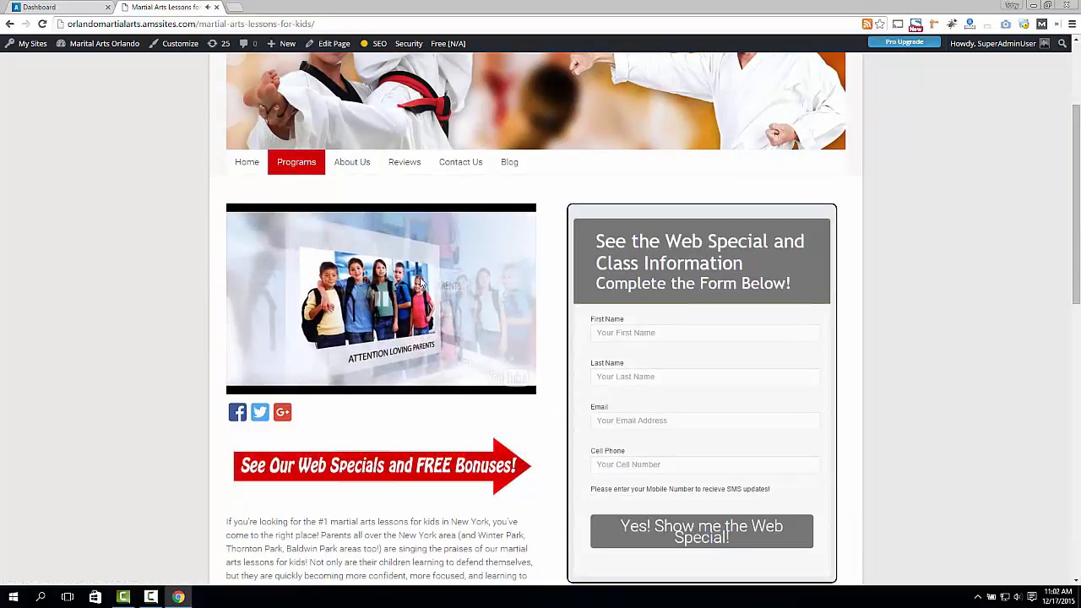
pyautogui.scroll(-1, 358, 275)
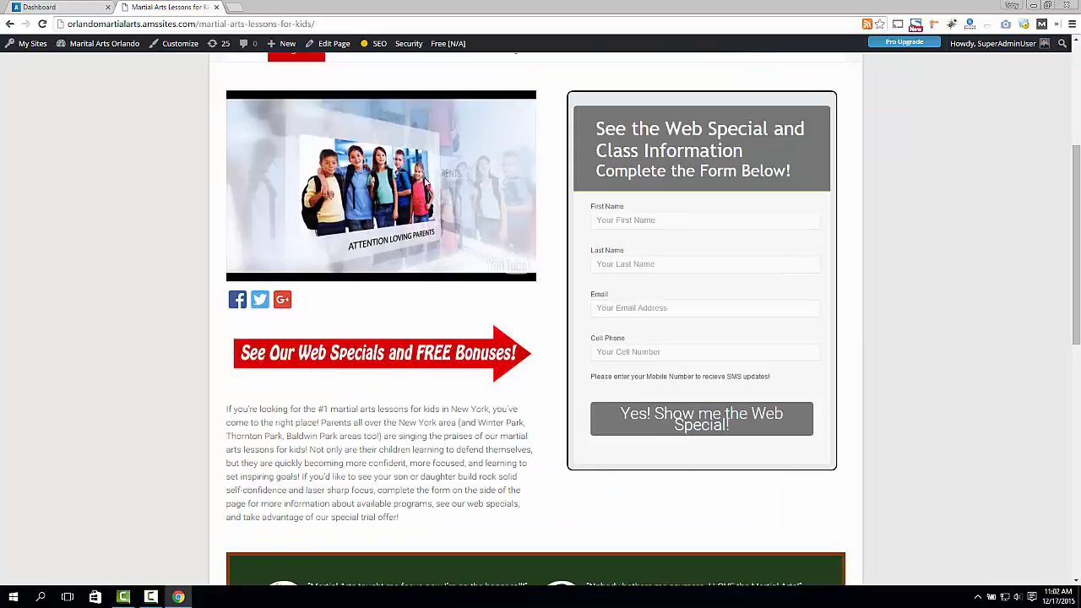
pyautogui.scroll(1, 373, 161)
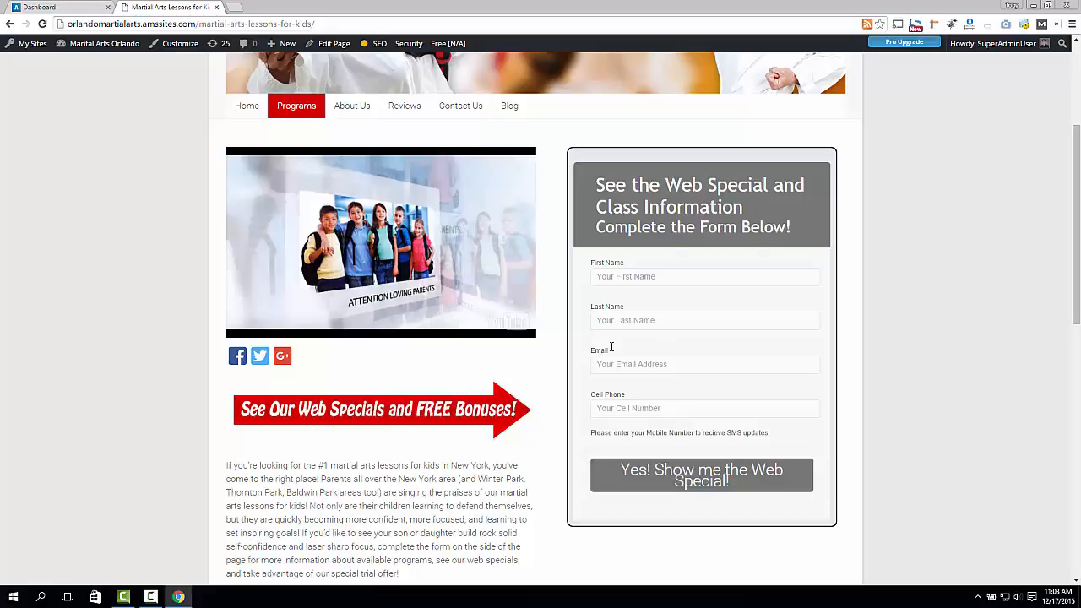
pyautogui.click(40, 7)
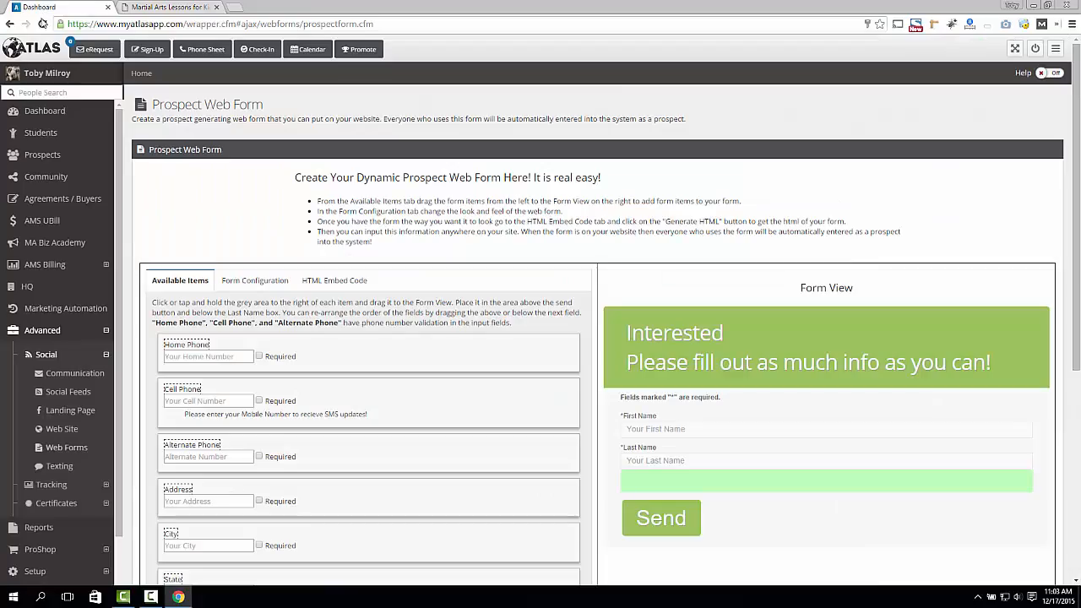